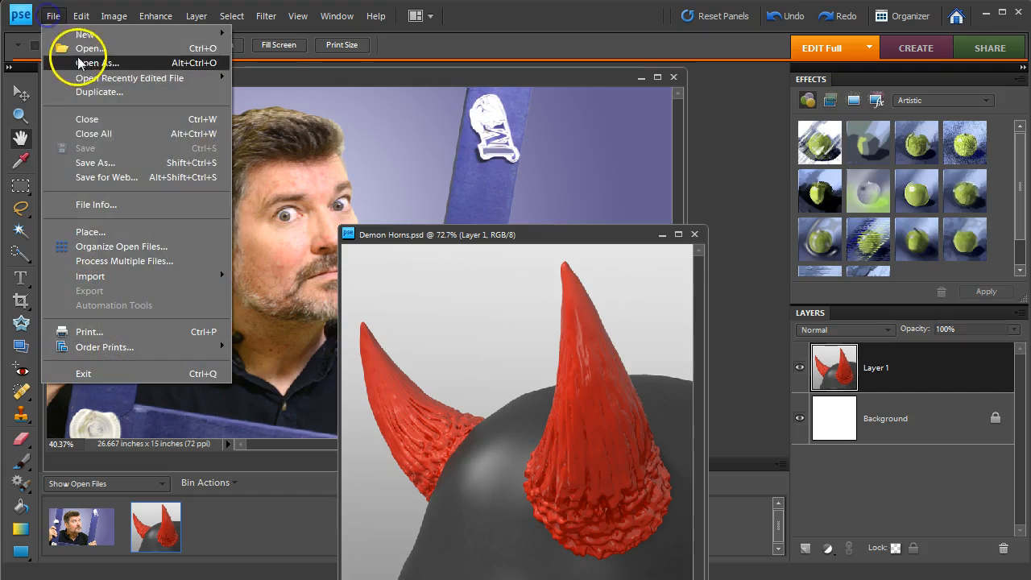
Open kodiak-brown-bears-1537323_640.jpg and arrange the bear and Demon Horns windows so all three images can be seen.
left_click(66, 47)
left_click(573, 153)
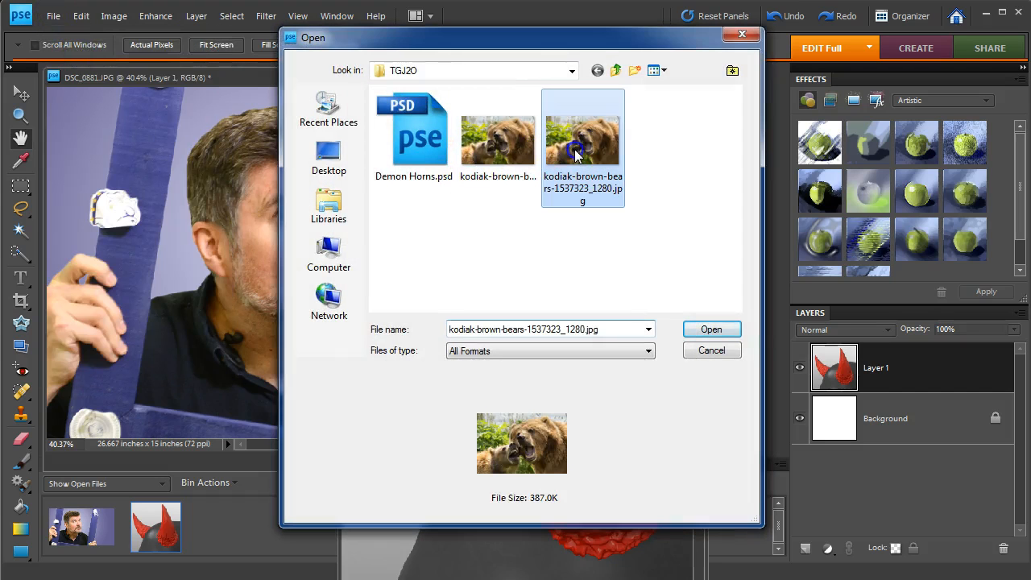
double_click(527, 150)
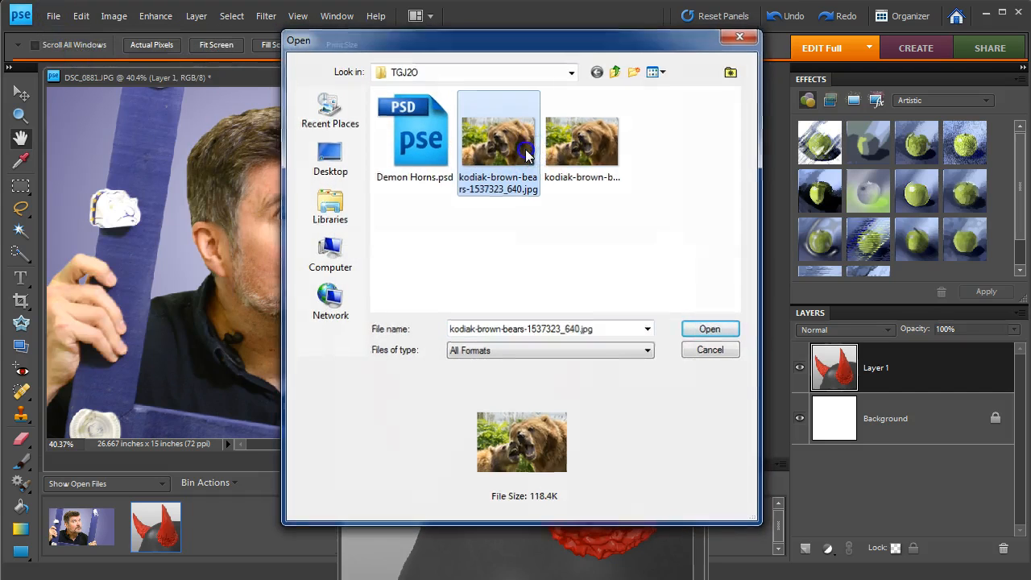
left_click_drag(361, 75, 783, 199)
left_click_drag(448, 238, 412, 163)
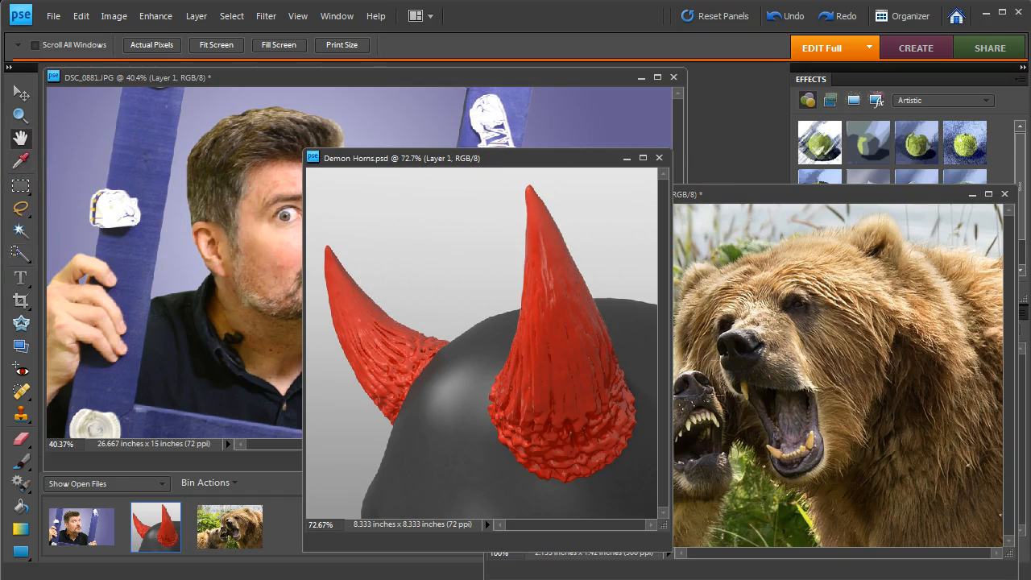
Select both red horns in Demon Horns.psd with the Quick Selection tool.
left_click(20, 253)
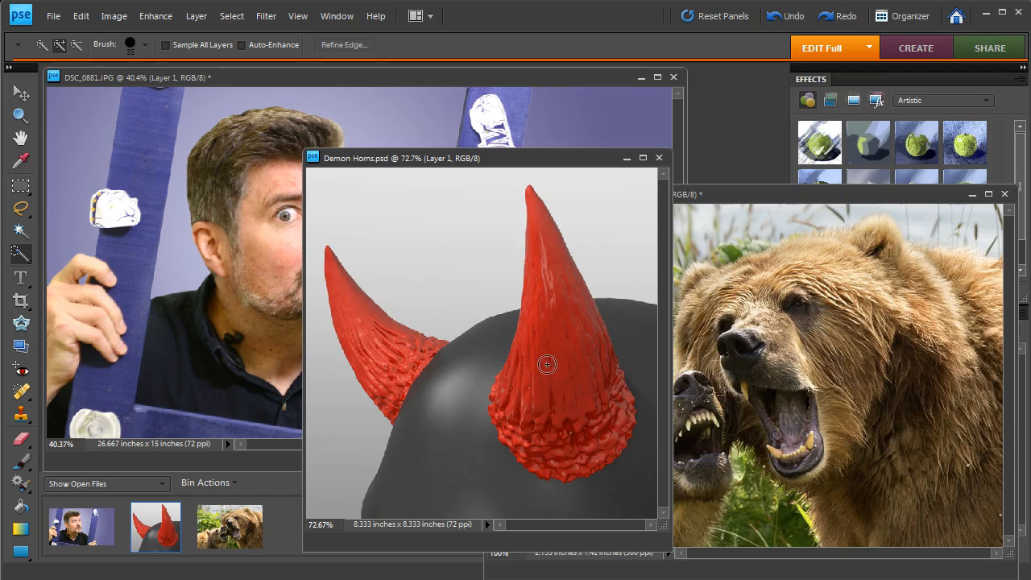
left_click_drag(538, 378, 554, 326)
mouse_move(407, 343)
left_mouse_down()
mouse_move(403, 361)
mouse_move(384, 344)
left_mouse_up()
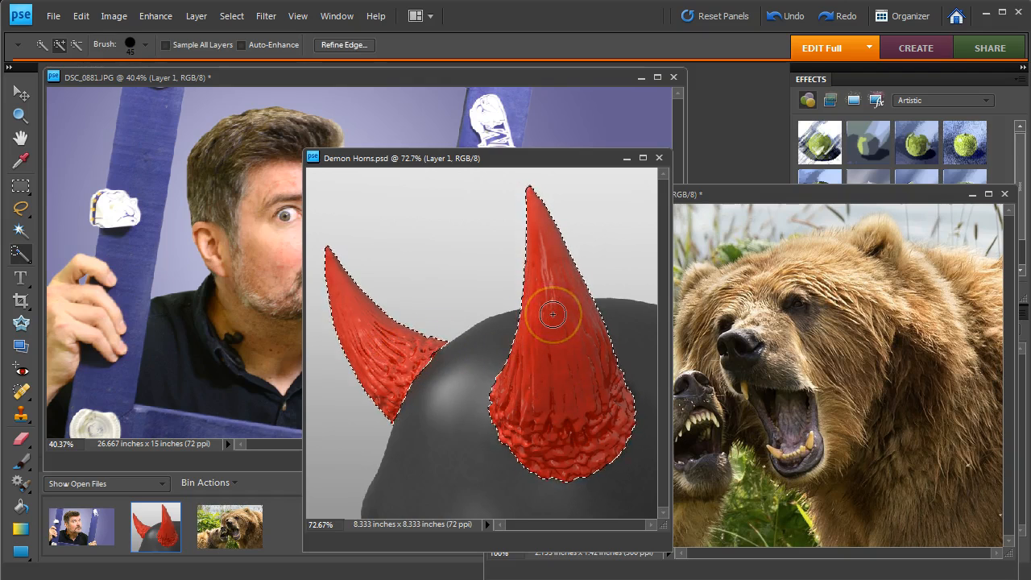
Uncover the portrait and copy the selected horns from Demon Horns.psd into DSC_0881.JPG with the Move tool.
left_click_drag(520, 158, 625, 171)
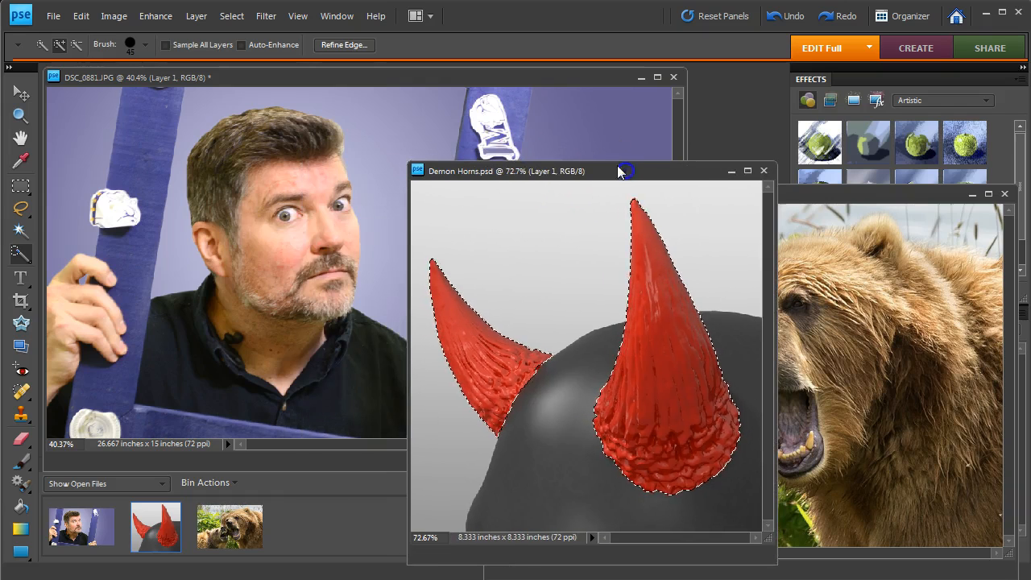
left_click(21, 93)
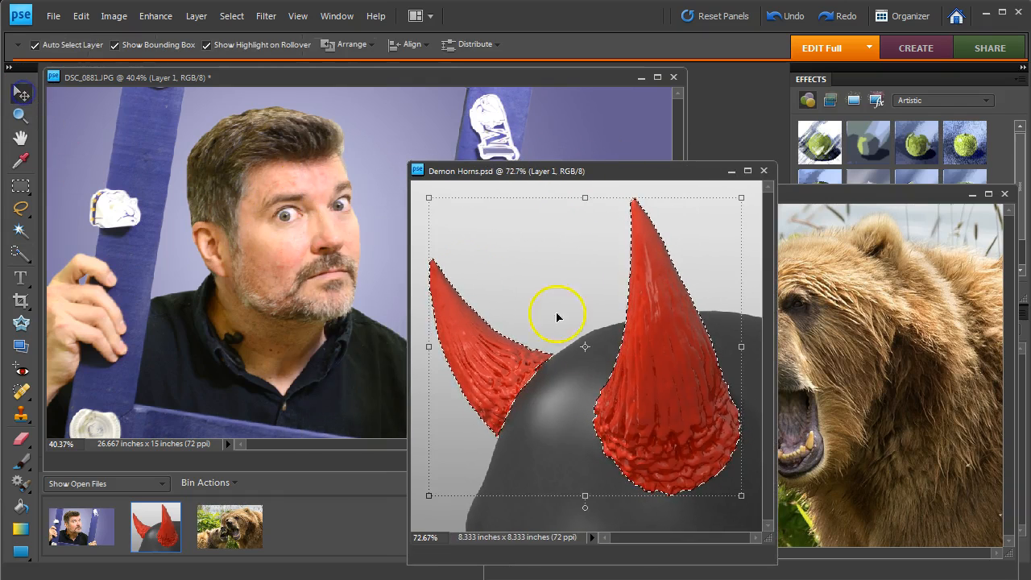
left_click_drag(683, 416, 268, 324)
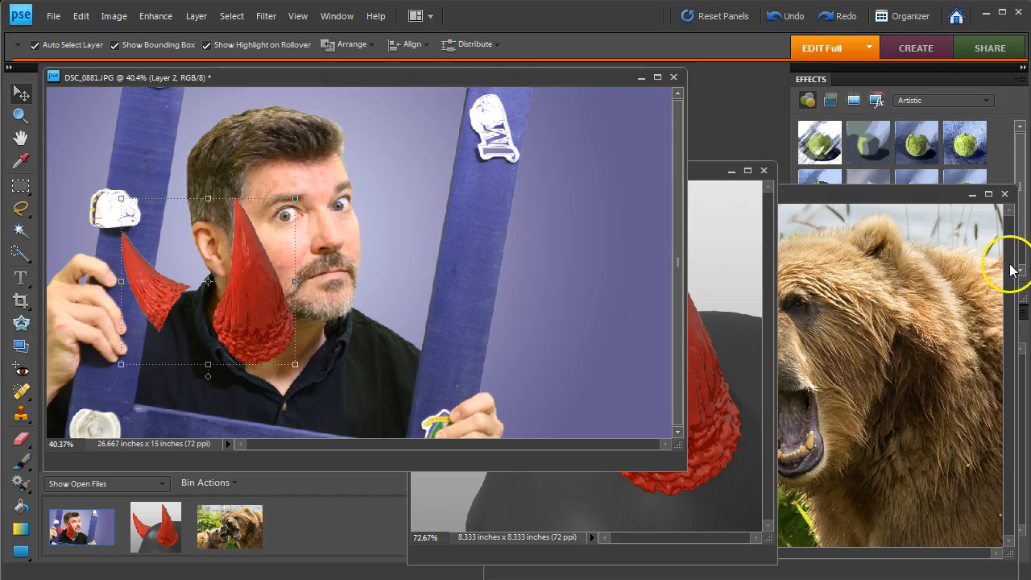
Minimize the bear photo window and move the horns over the man's face in the portrait.
left_click_drag(954, 200, 712, 242)
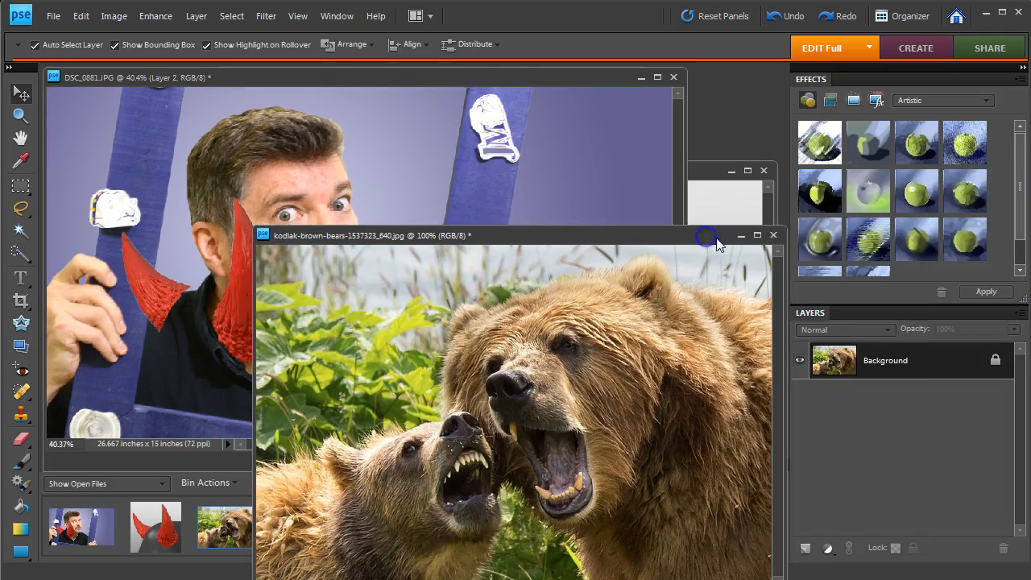
left_click(740, 236)
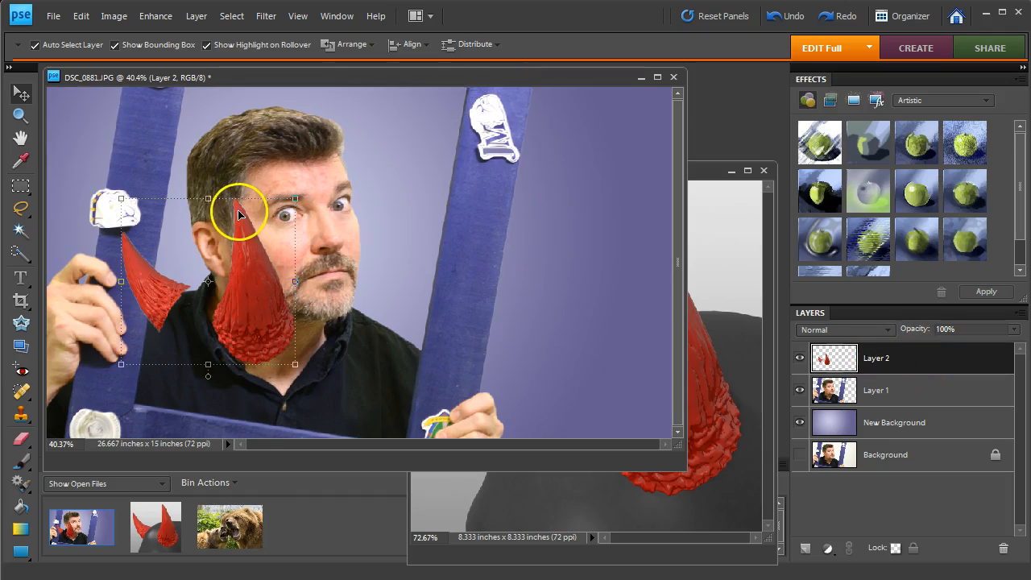
left_click_drag(263, 288, 341, 240)
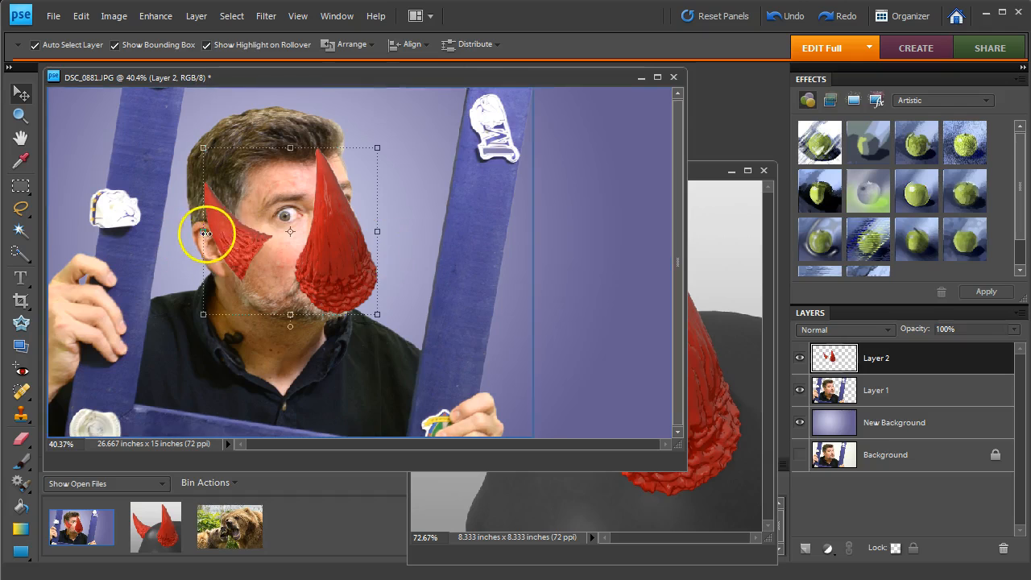
left_click_drag(199, 233, 566, 226)
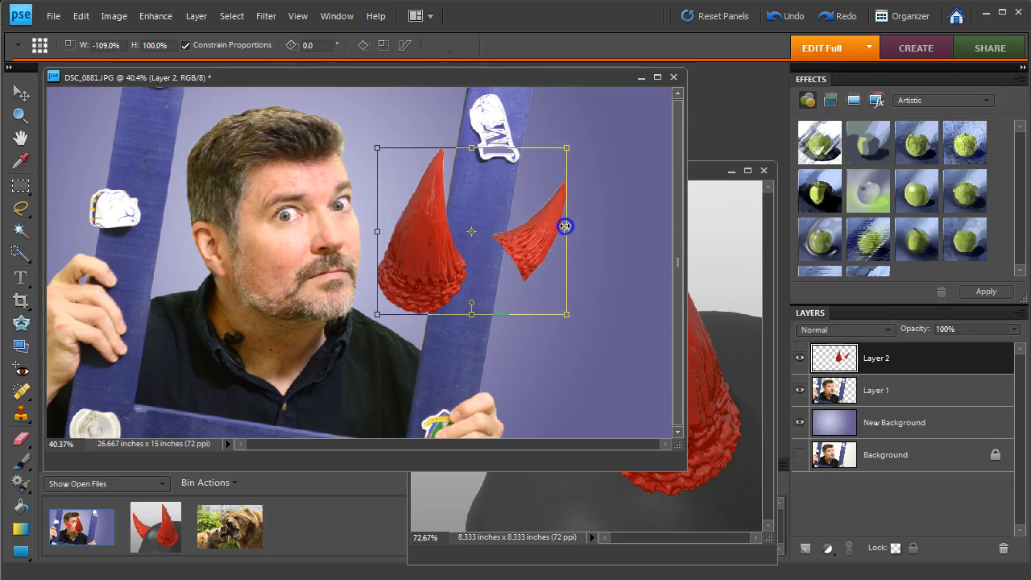
left_click_drag(414, 287, 360, 273)
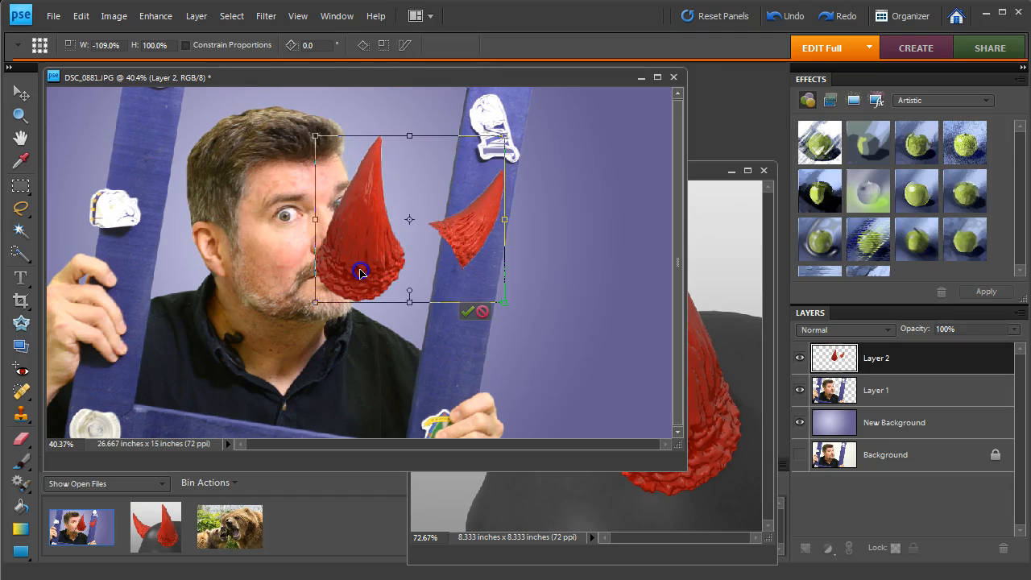
key("Escape")
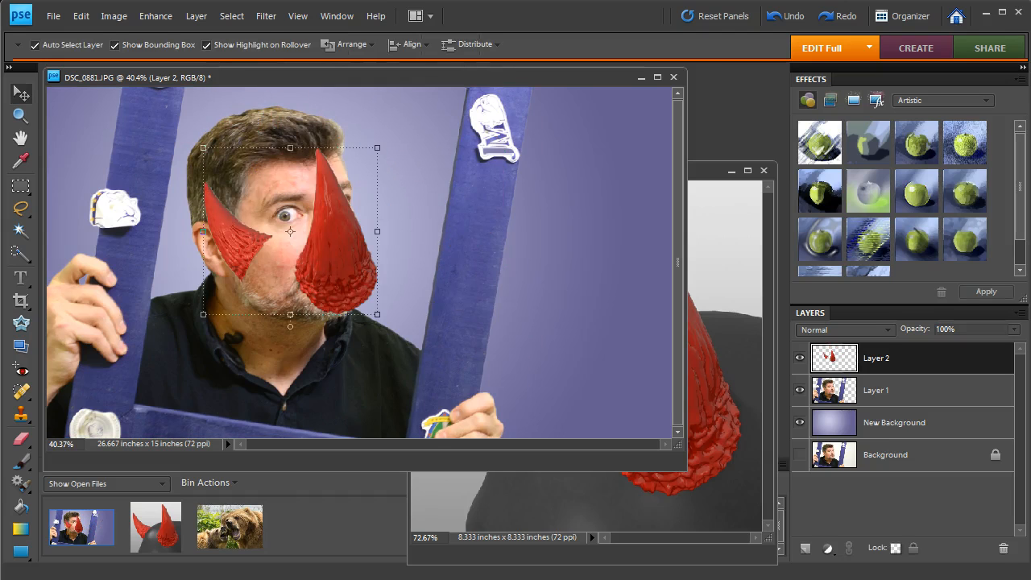
Try flipping the whole portrait image horizontally and undo the flip.
left_click(81, 16)
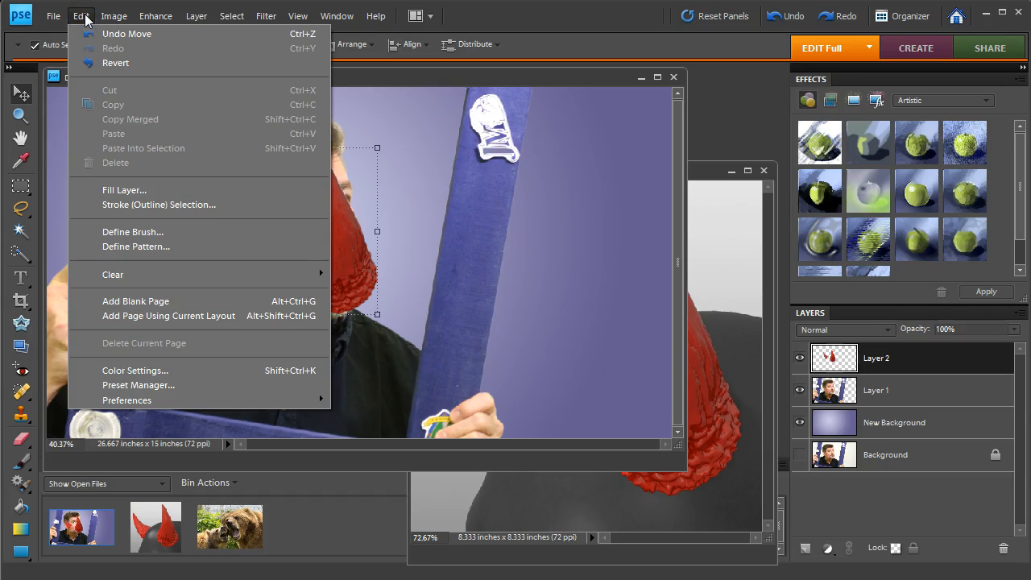
left_click(113, 16)
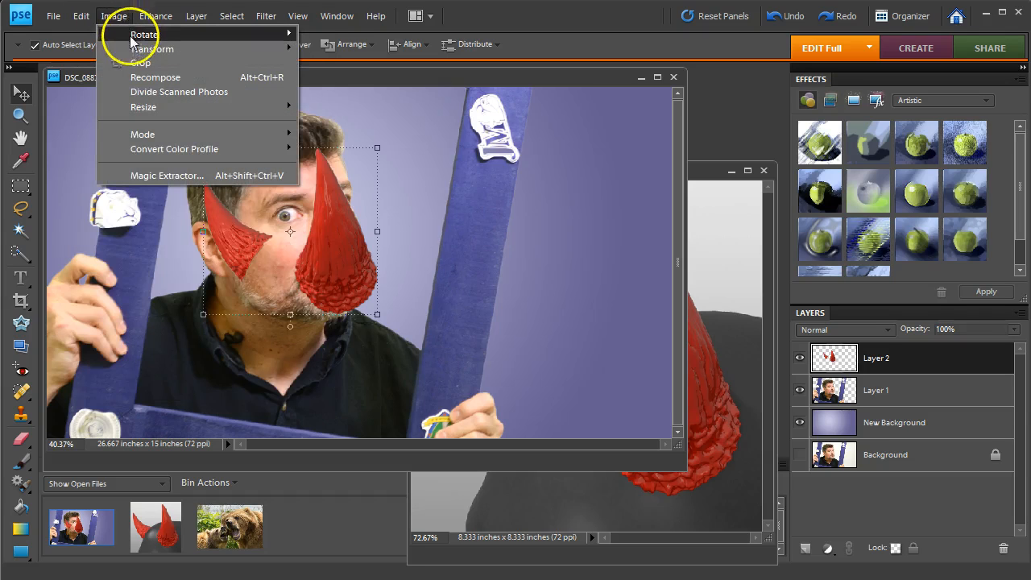
mouse_move(135, 49)
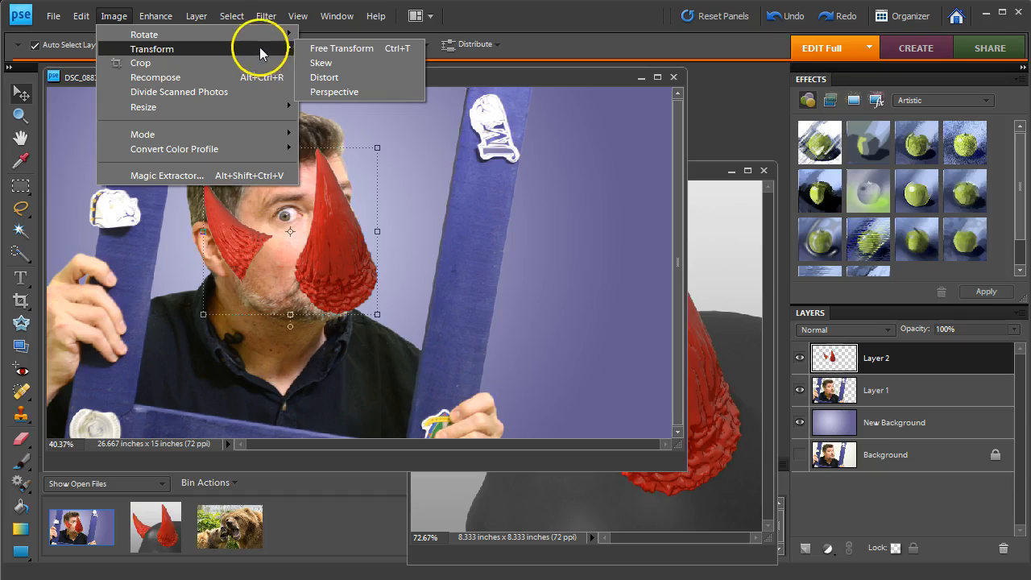
mouse_move(257, 39)
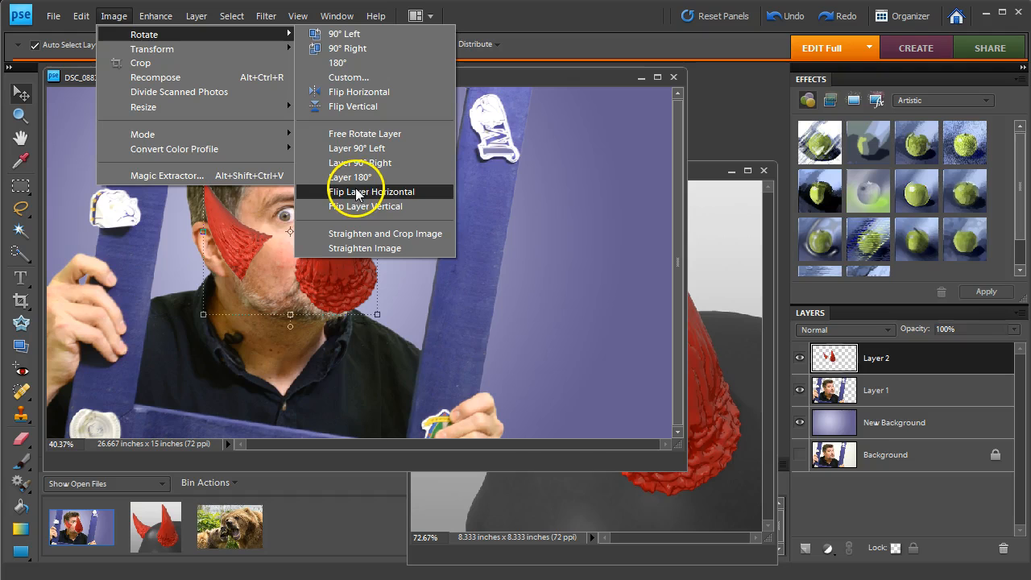
left_click(352, 94)
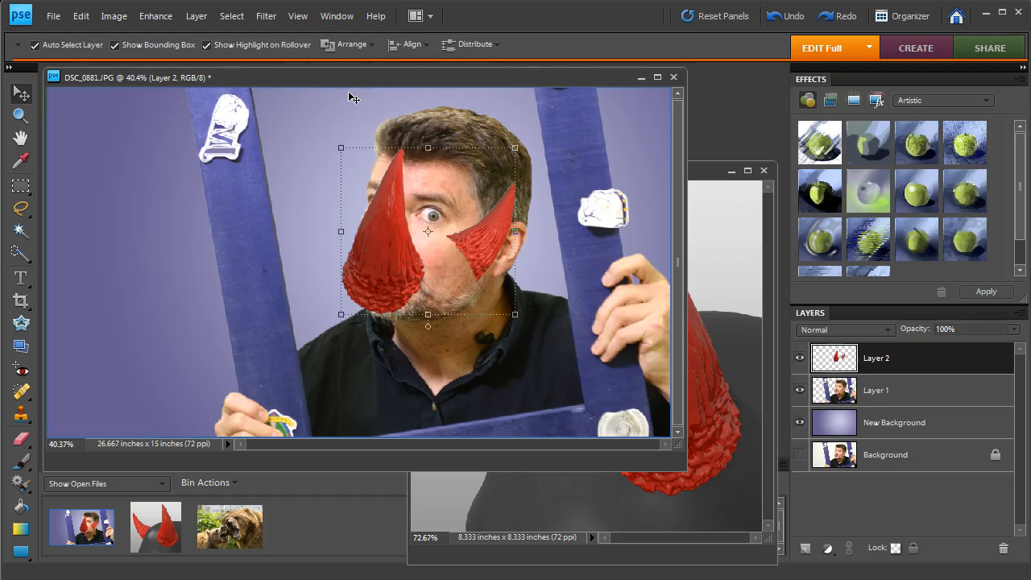
key("ctrl+z")
Flip only the horns layer, Layer 2, horizontally and move it higher on the man's face.
left_click(117, 18)
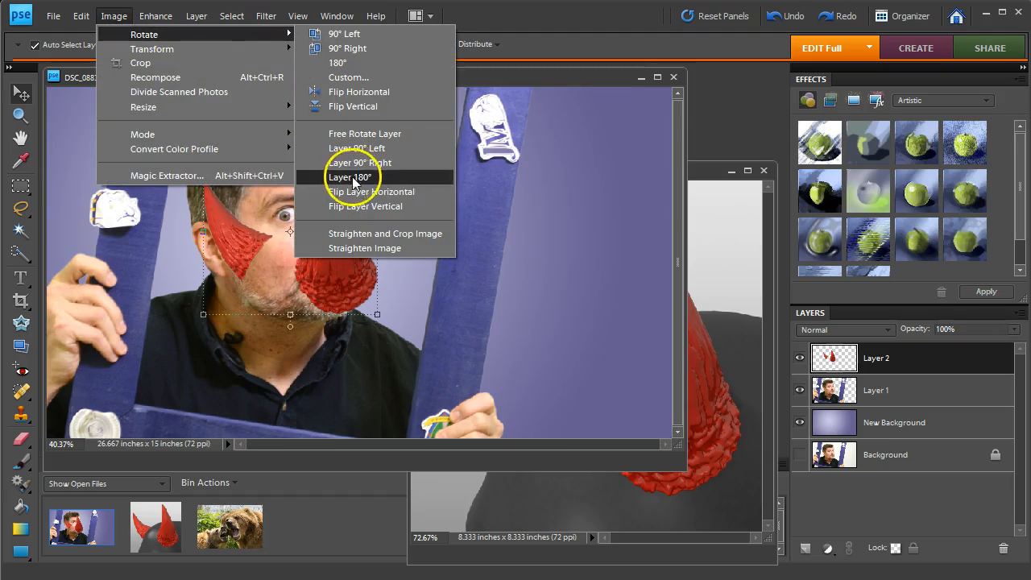
left_click(355, 193)
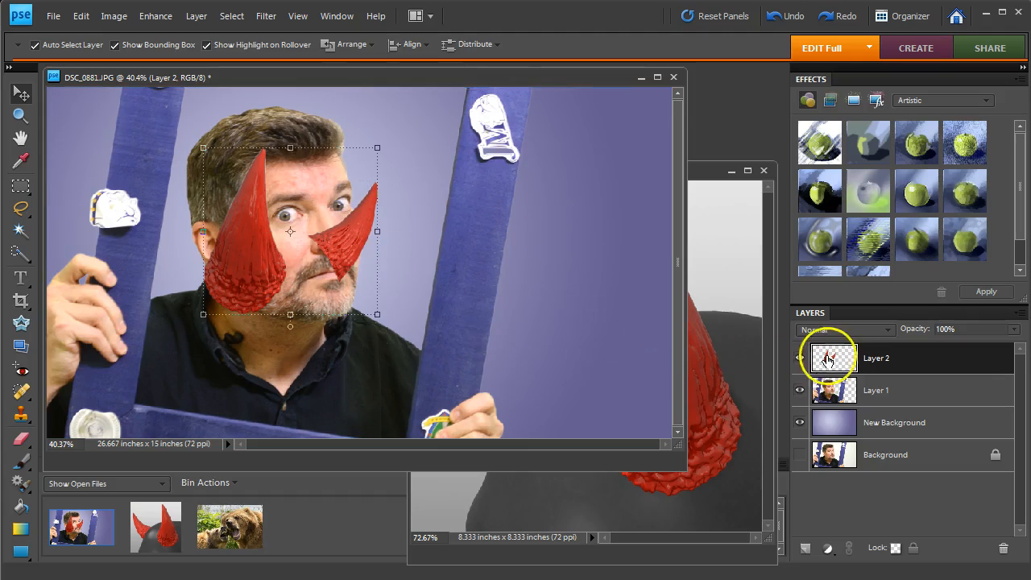
left_click_drag(231, 281, 246, 248)
left_click_drag(218, 283, 253, 242)
Scale the horns proportionally to about 61% so they sit on the man's forehead, and apply the transform.
left_click_drag(393, 178, 420, 181)
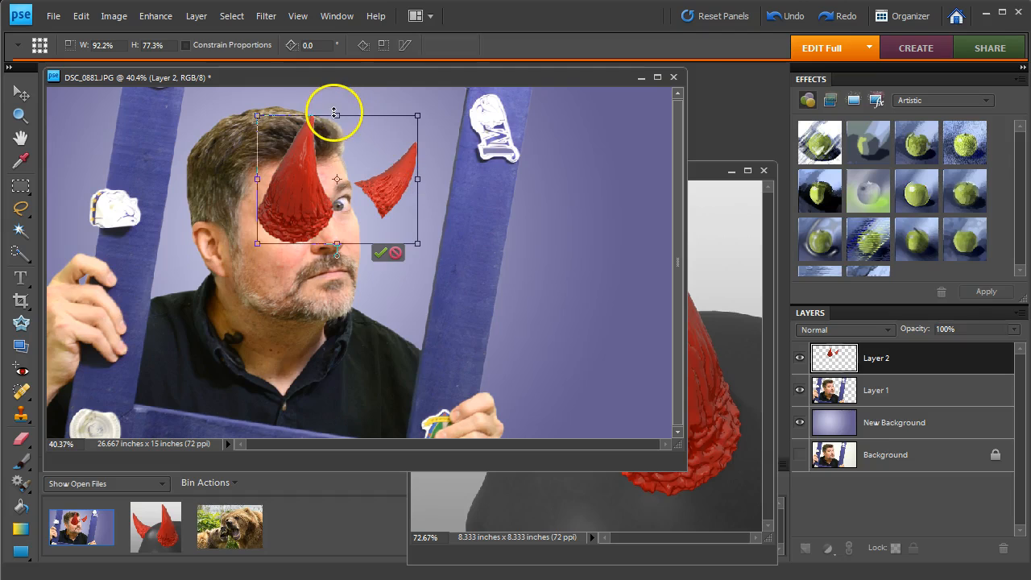
left_click(395, 252)
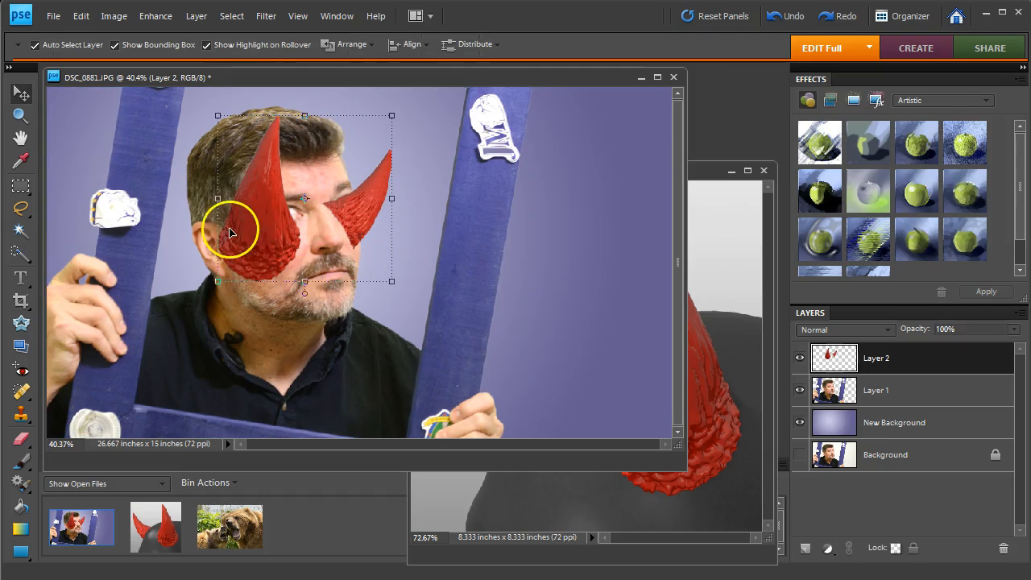
left_click_drag(217, 284, 292, 182)
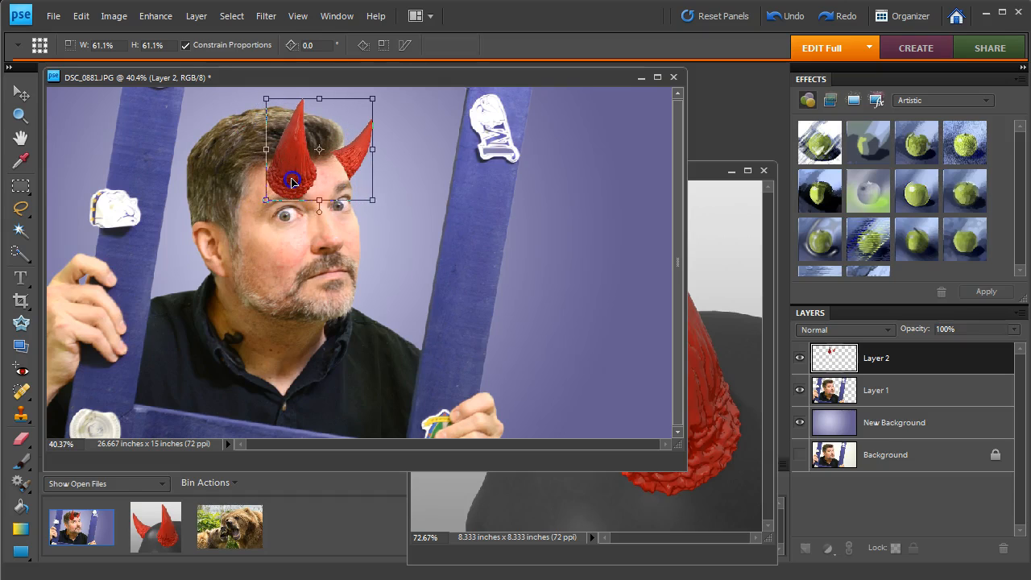
left_click(337, 211)
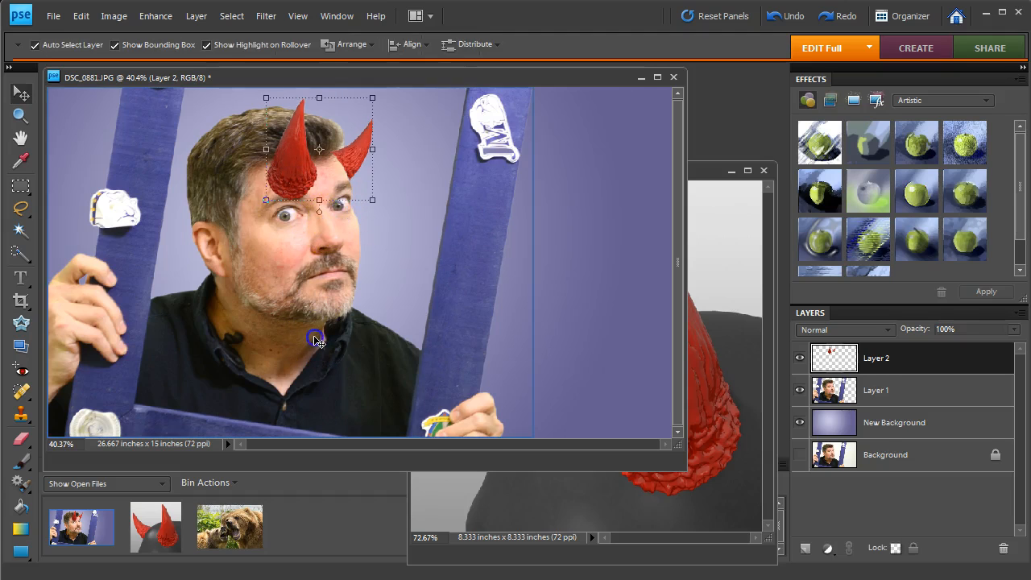
Try to lasso and move the larger horn with Layer 1 active, then undo the move and deselect.
left_click(313, 335)
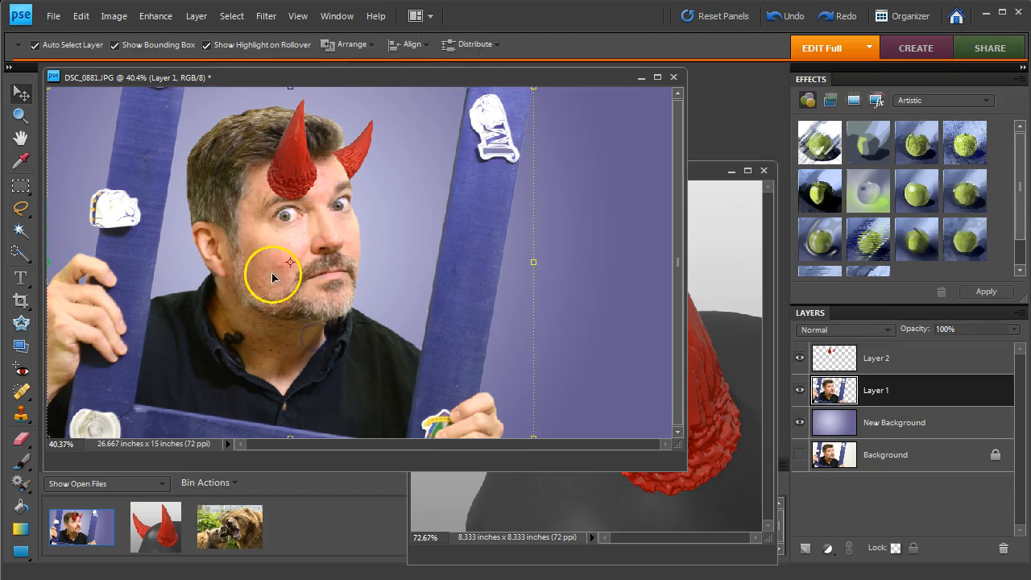
left_click(20, 207)
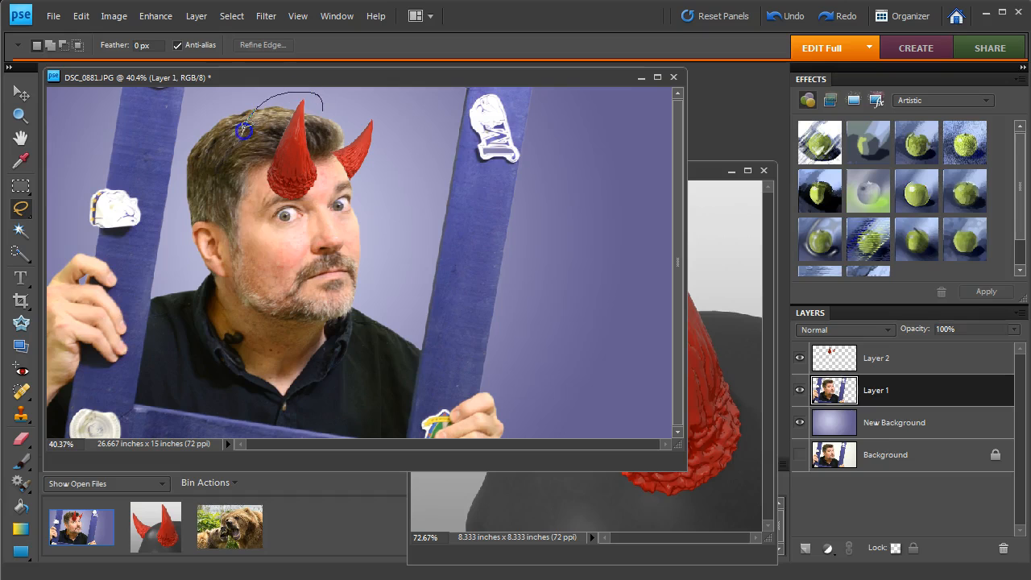
left_click_drag(328, 104, 325, 103)
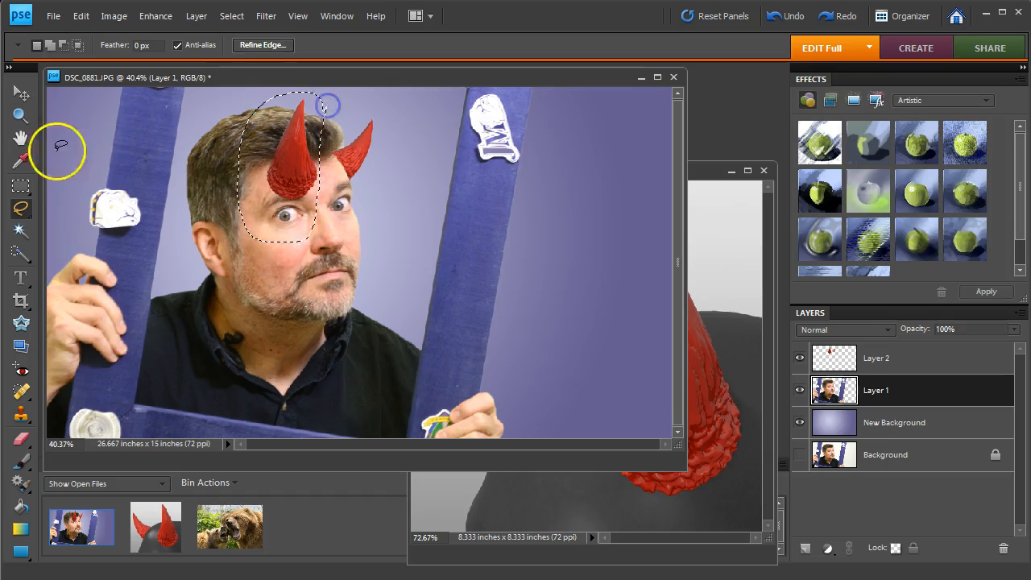
left_click(20, 94)
left_click_drag(302, 179, 274, 187)
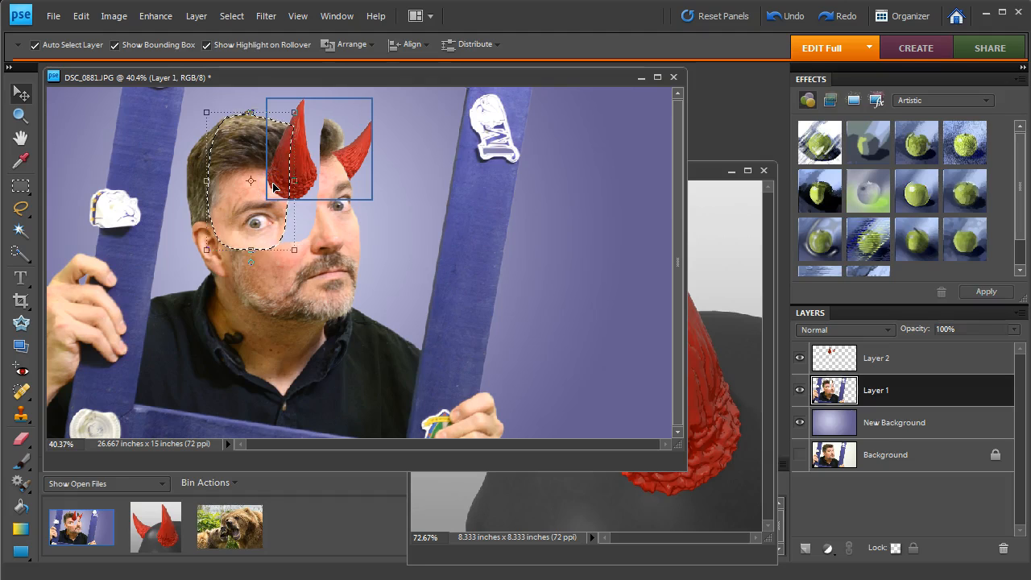
key("ctrl+z")
key("ctrl+d")
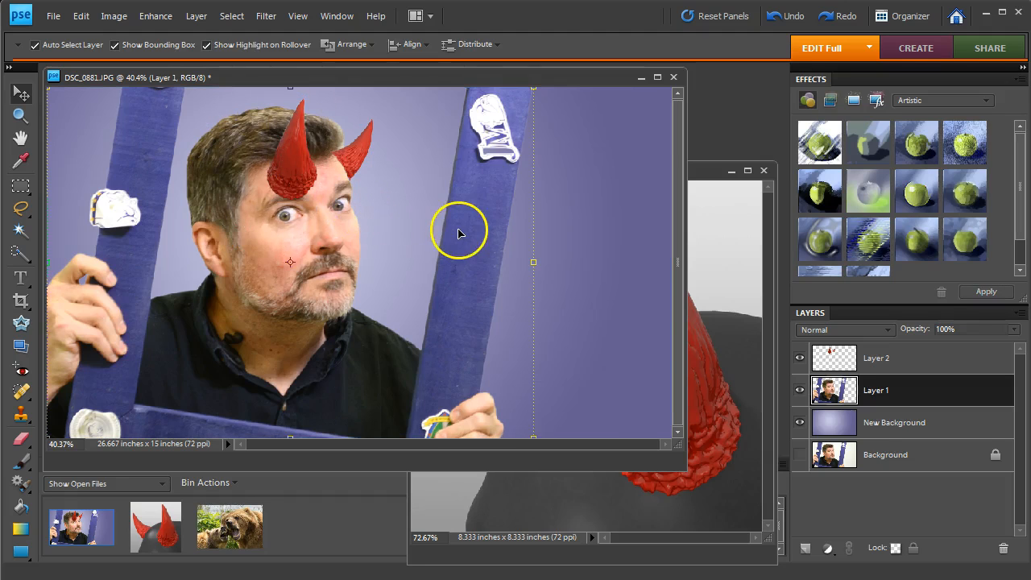
Make the horns layer, Layer 2, active and draw a freehand Lasso selection around the larger horn.
left_click(898, 359)
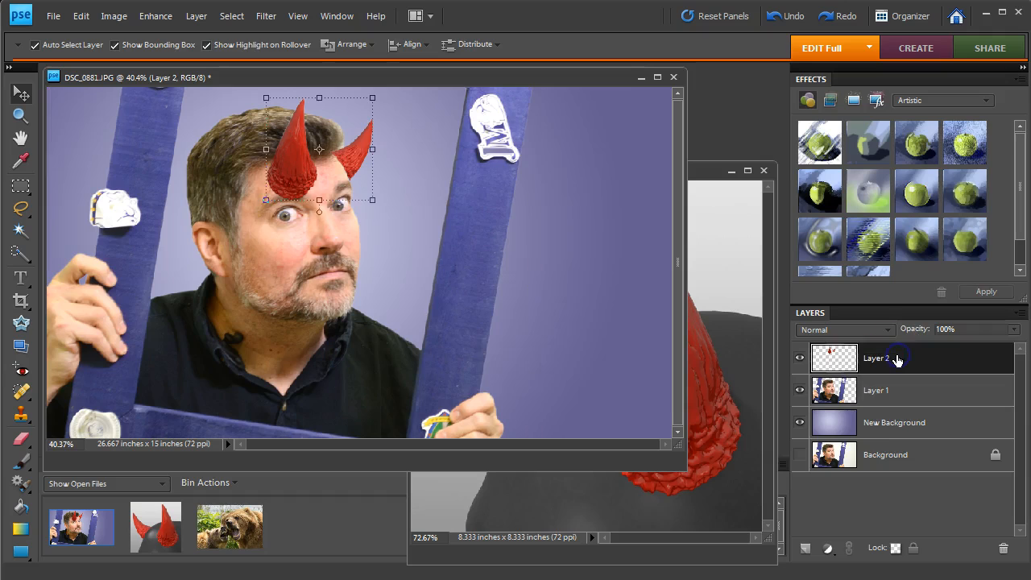
left_click(509, 298)
left_click(288, 262)
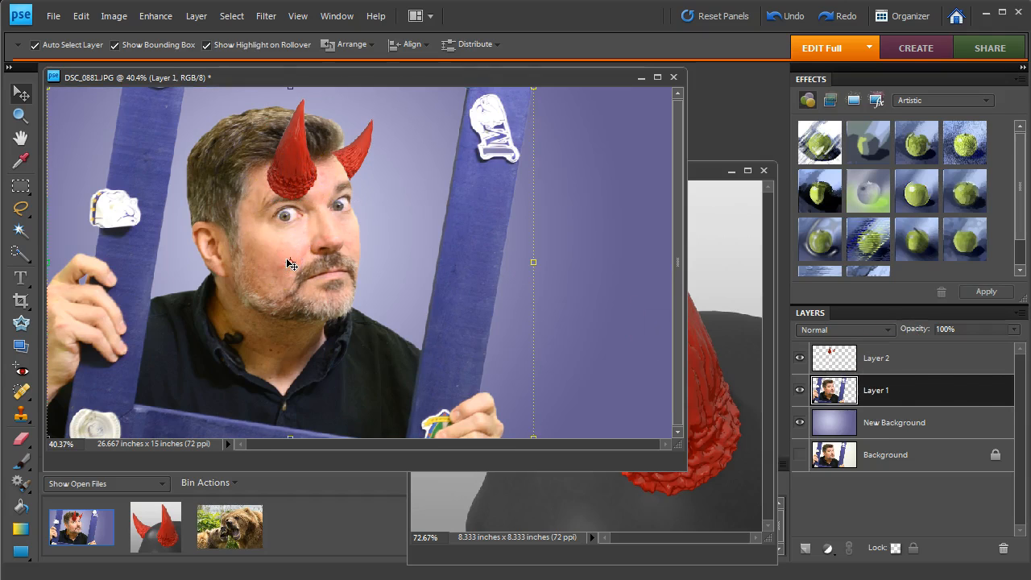
left_click(293, 171)
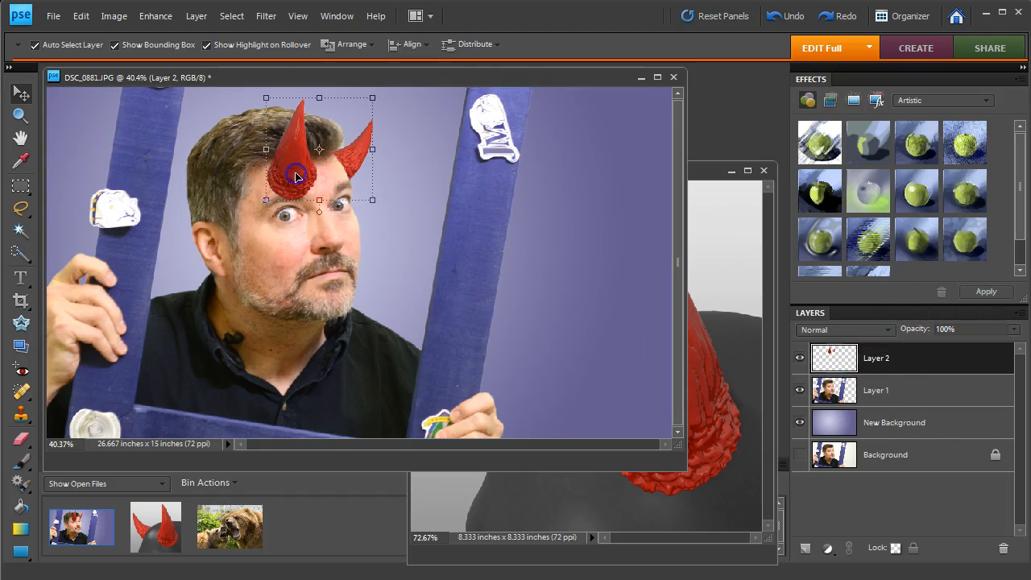
left_click(23, 208)
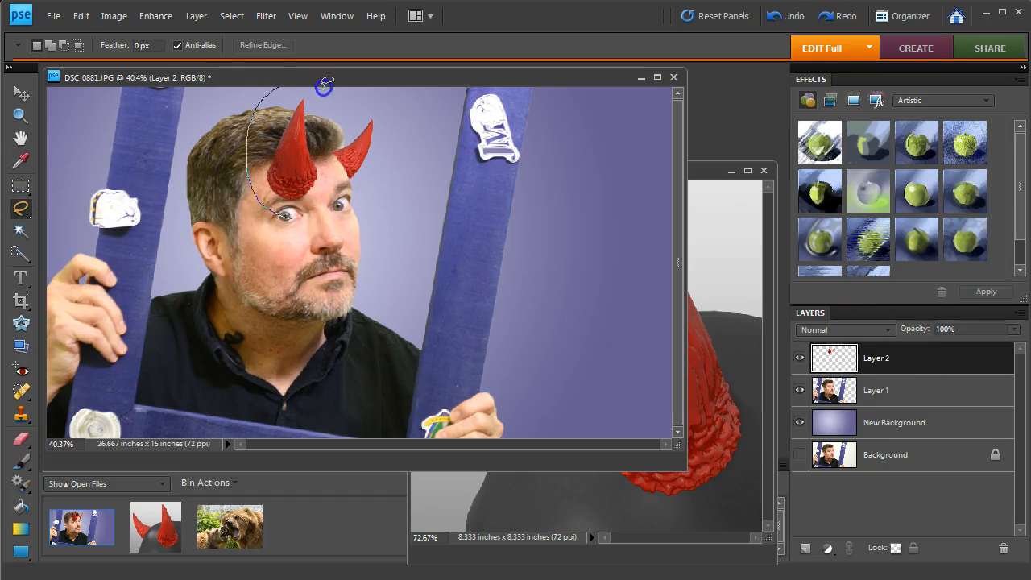
left_click_drag(292, 219, 290, 218)
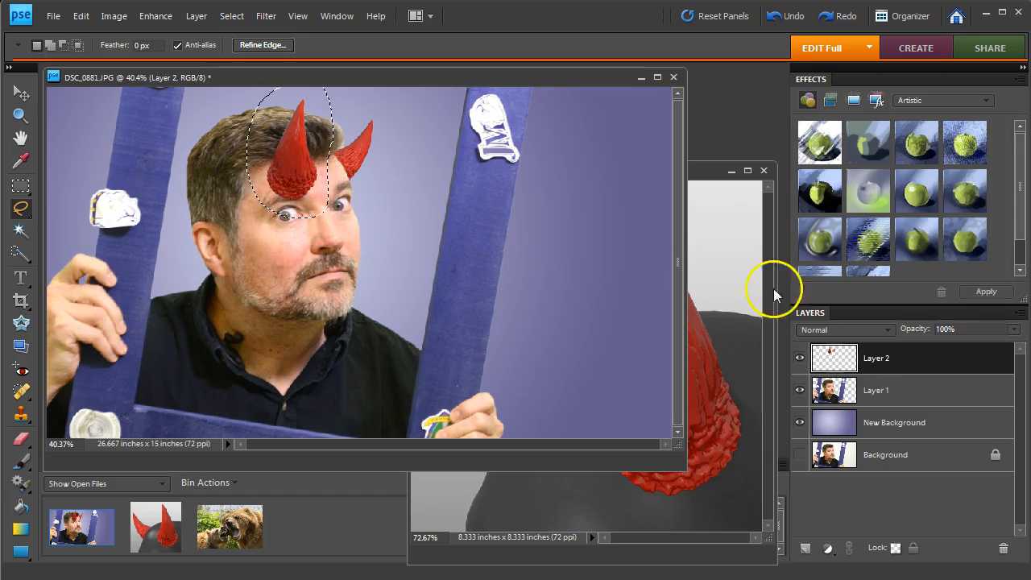
Move the lassoed larger horn farther from the smaller one, scale it proportionally to about 92%, apply the transform and deselect.
left_click(16, 93)
left_click_drag(327, 184, 276, 184)
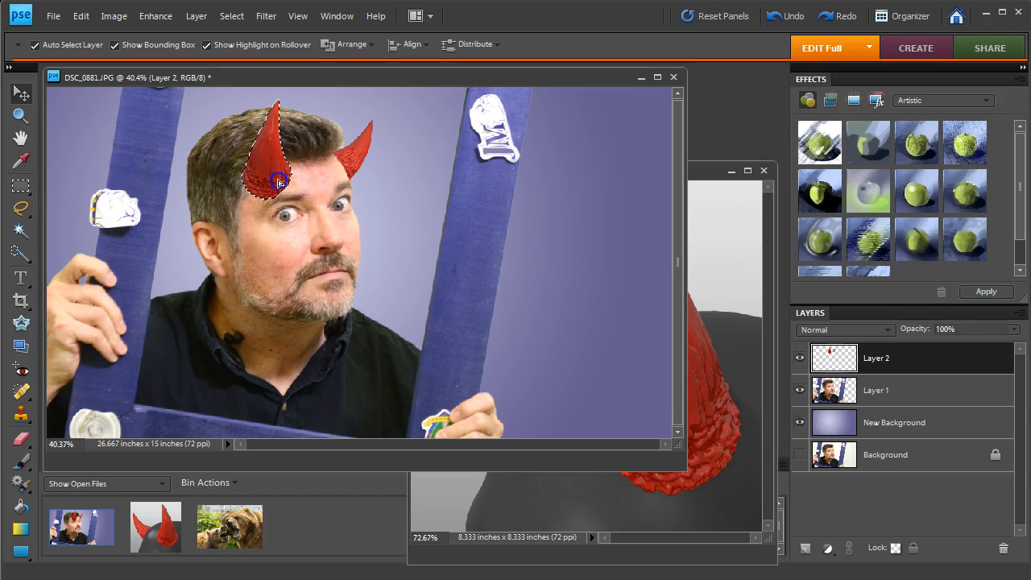
left_click_drag(240, 98, 244, 109)
mouse_move(277, 180)
left_mouse_down()
mouse_move(286, 176)
mouse_move(275, 184)
left_mouse_up()
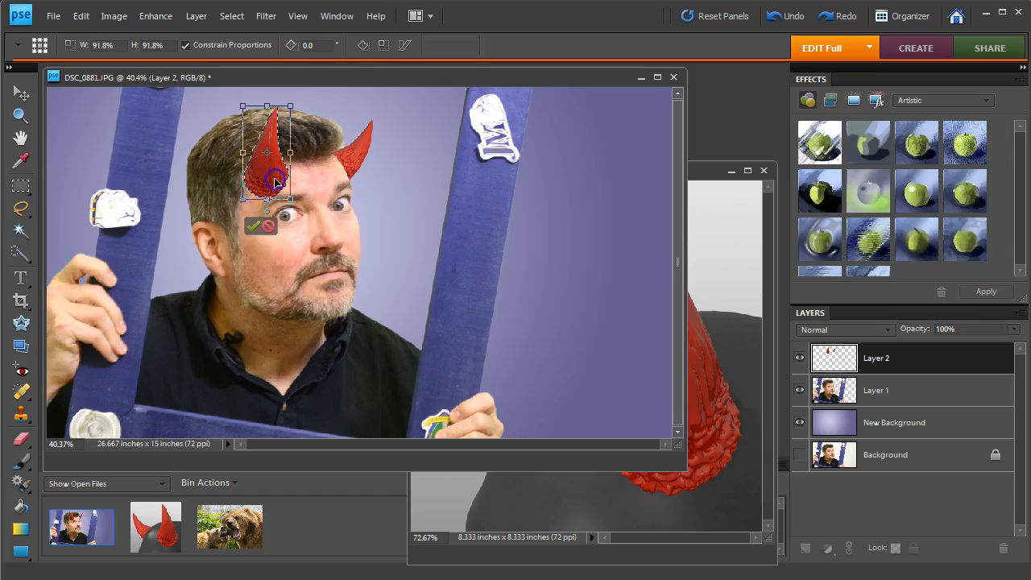
left_click(257, 224)
left_click(498, 276)
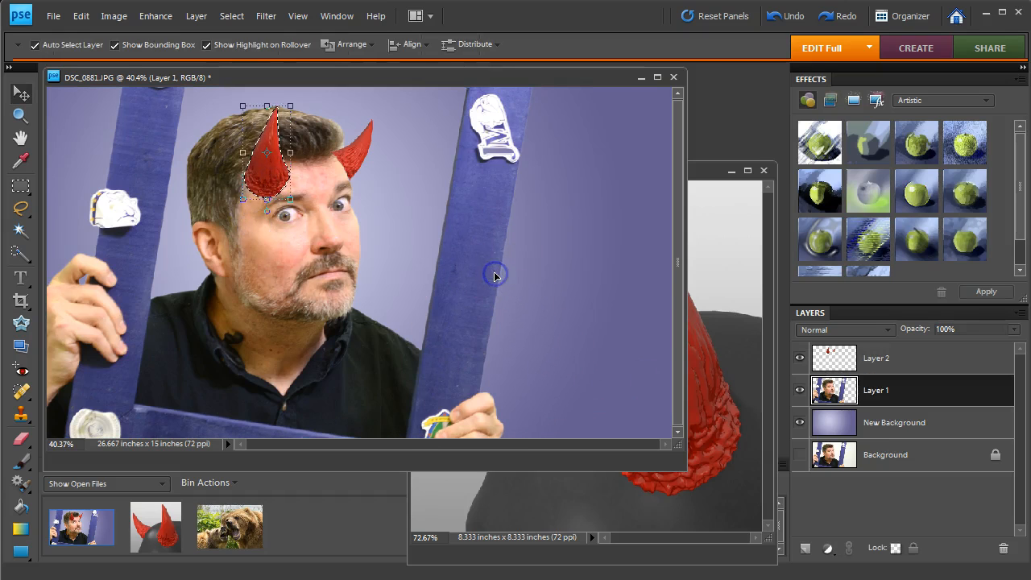
key("ctrl+d")
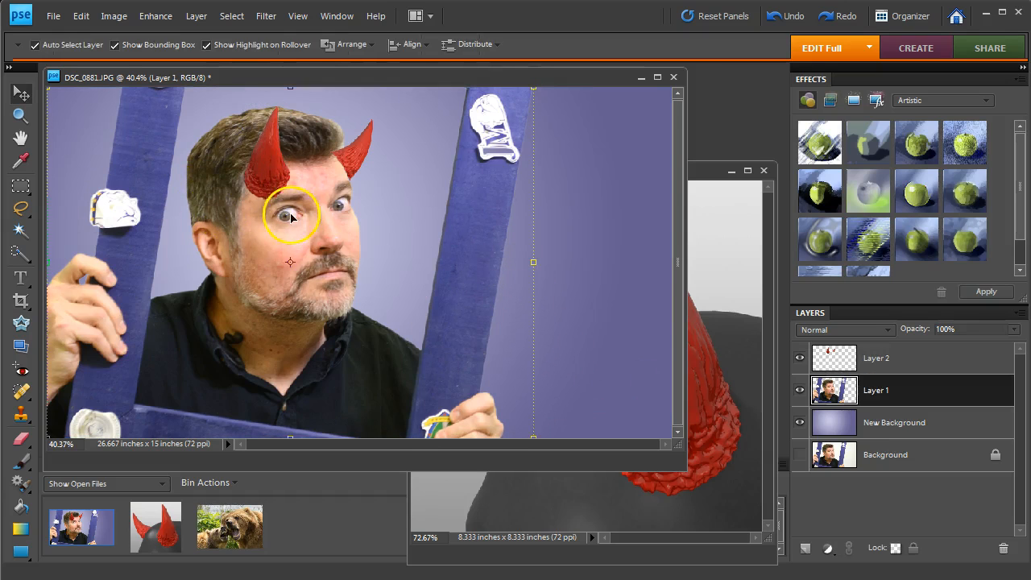
Close the horns image, then bring up the bear photo and position its window beside the man's face.
left_click(715, 175)
left_click(764, 170)
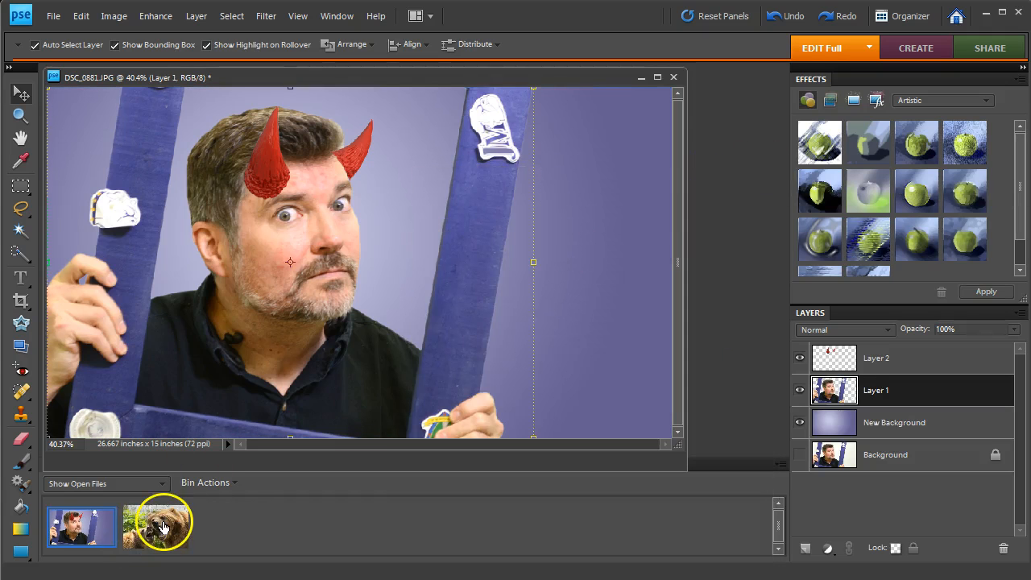
left_click(162, 527)
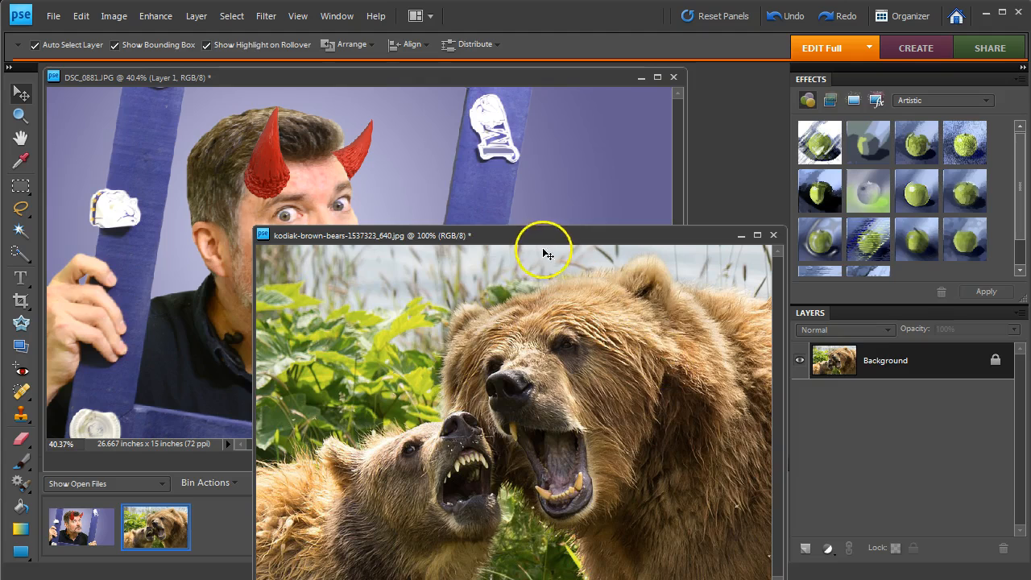
left_click_drag(529, 242, 714, 159)
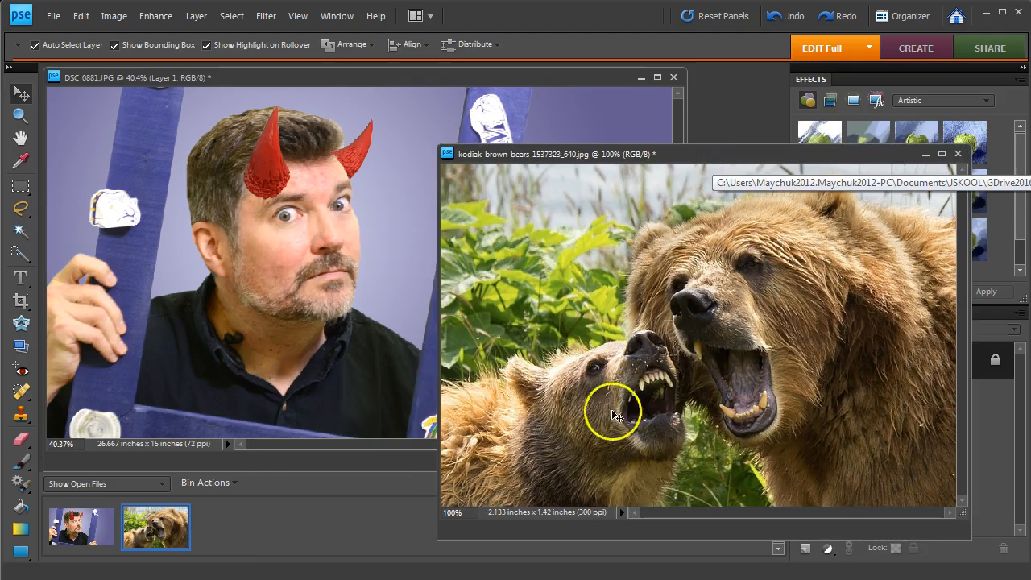
Try a loose freehand Lasso selection around the smaller bear's snout and open mouth.
left_click(20, 210)
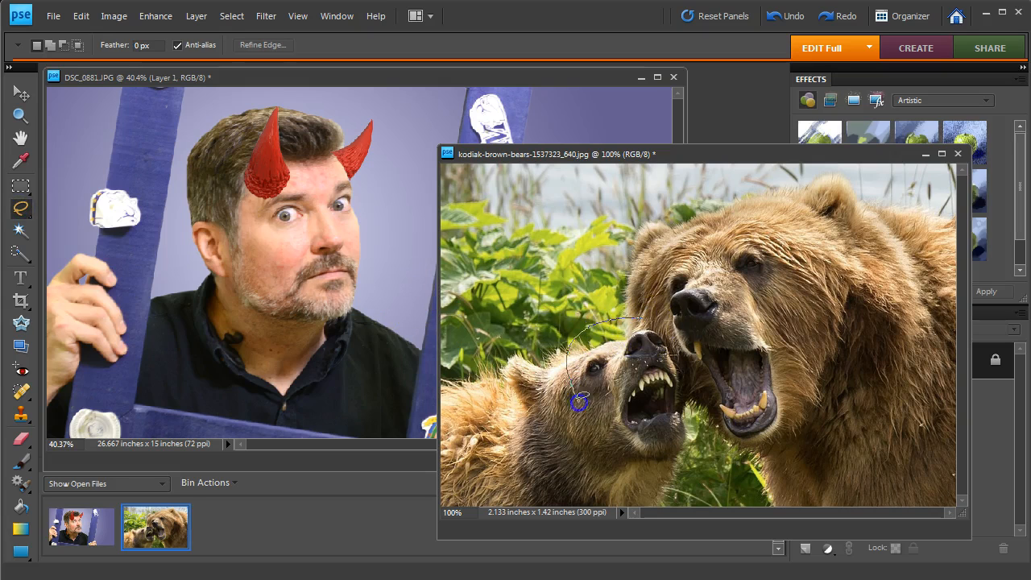
left_click_drag(687, 337, 685, 337)
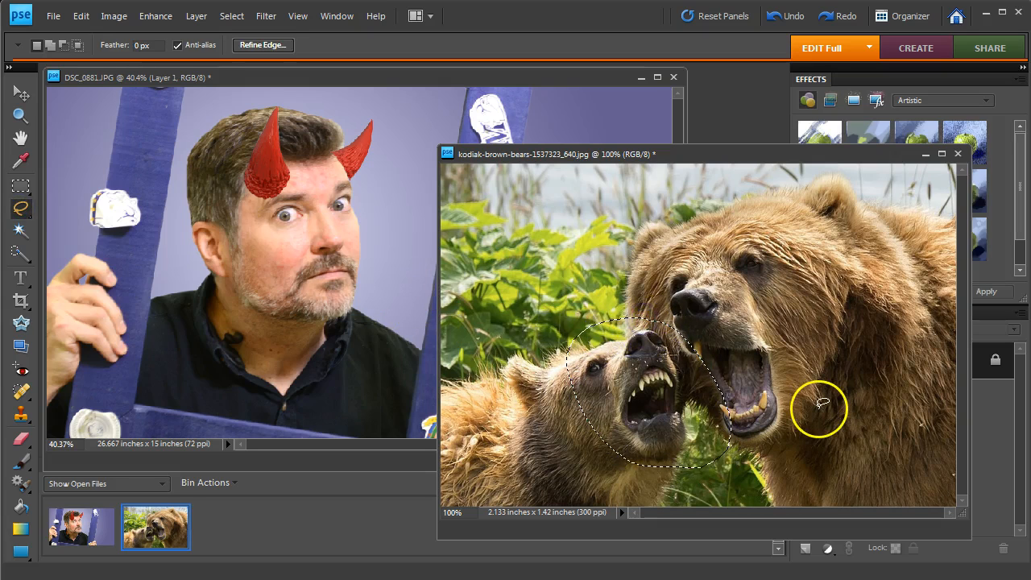
Select the smaller bear's muzzle with the Quick Selection tool and copy it onto the mouth of the man's portrait.
left_click(12, 248)
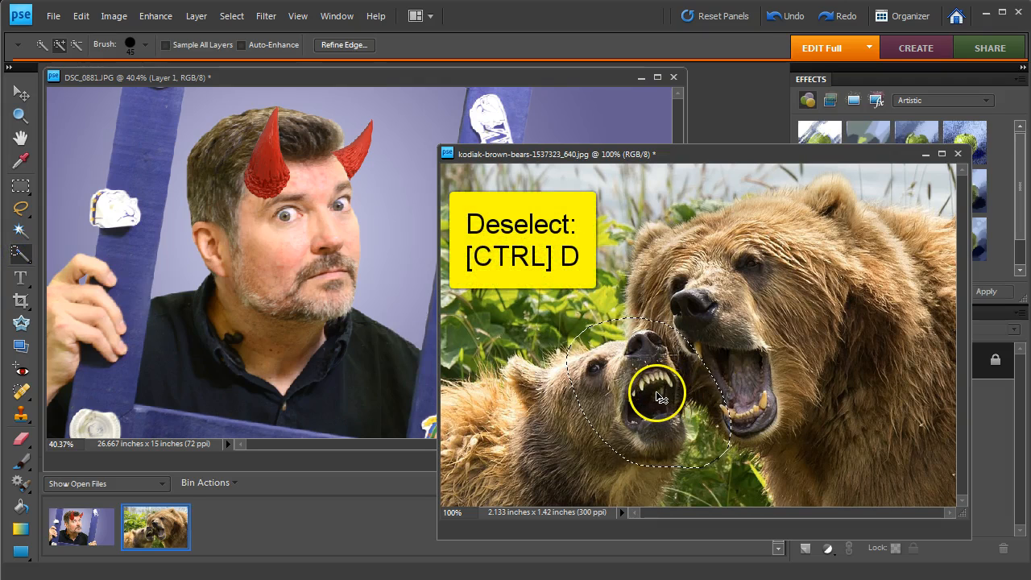
mouse_move(647, 366)
left_mouse_down()
mouse_move(647, 352)
mouse_move(647, 390)
left_mouse_up()
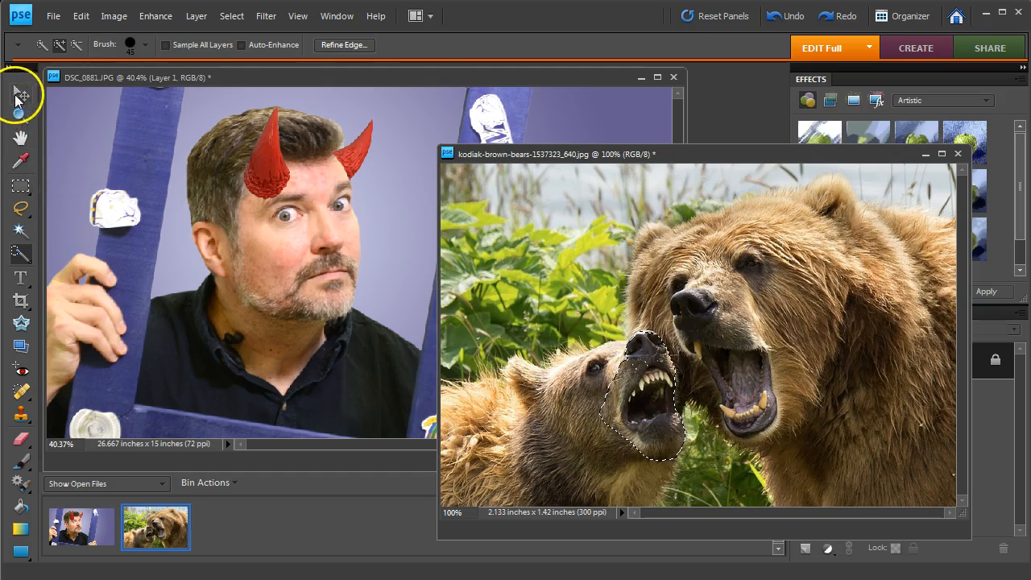
left_click(17, 95)
left_click_drag(656, 425, 340, 292)
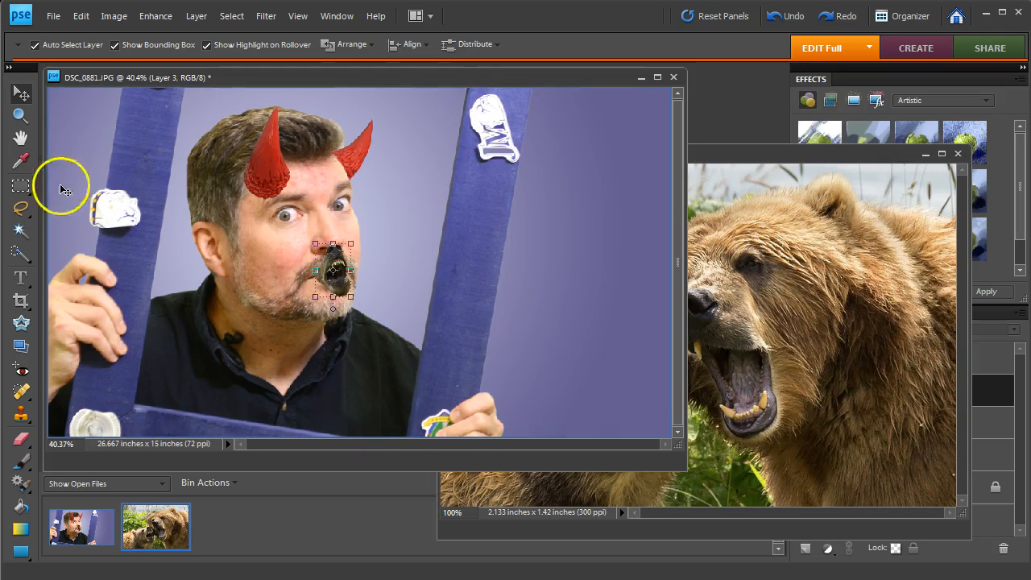
Enlarge the bear muzzle proportionally to about 214%, position it over the man's nose and mouth, and apply the transform.
left_click(20, 138)
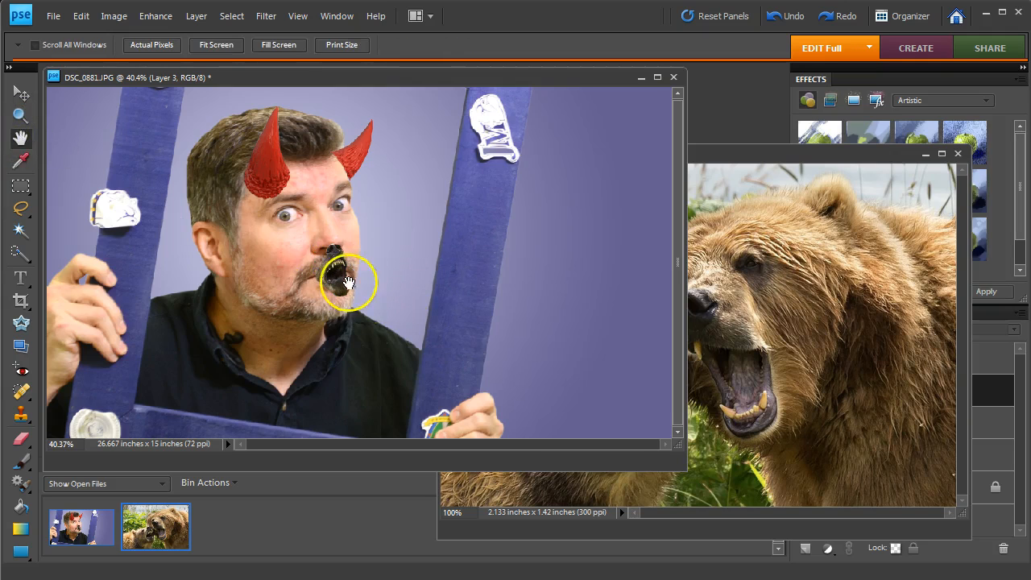
left_click(20, 93)
left_click_drag(314, 298, 294, 331)
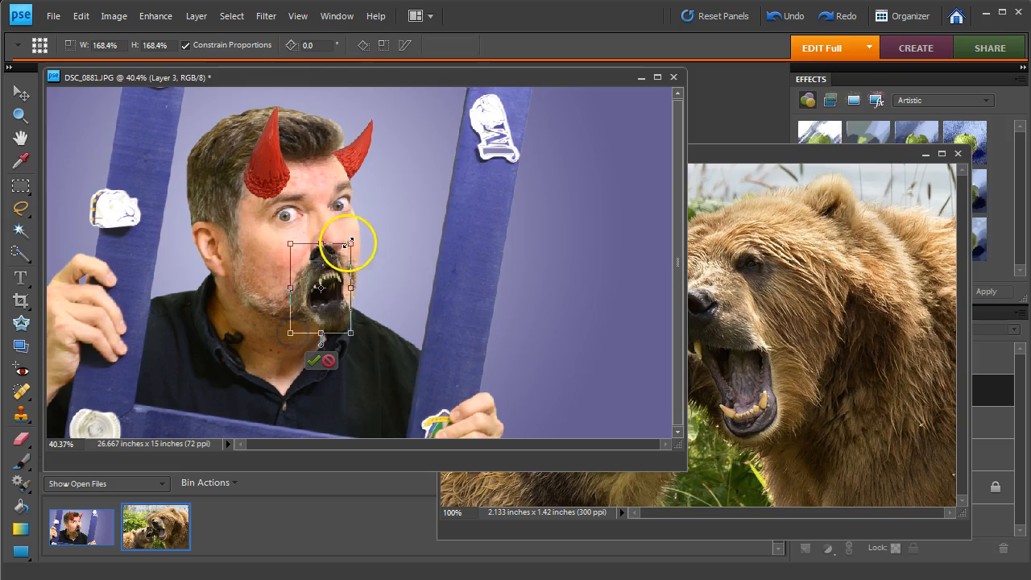
left_click_drag(352, 242, 368, 218)
left_click(339, 299)
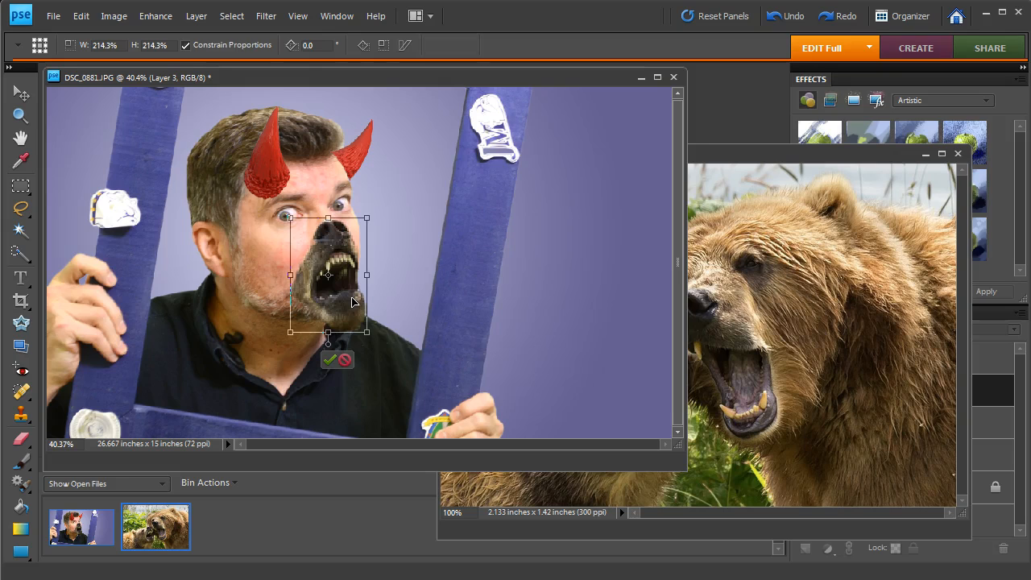
left_click(328, 362)
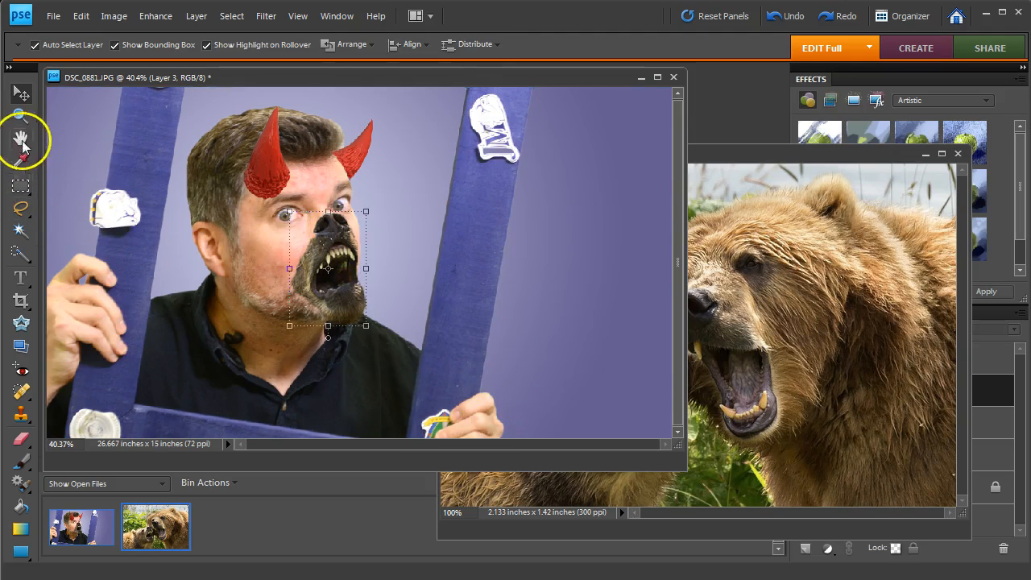
Inspect the pasted muzzle at 100% zoom and close the low-resolution 640-pixel bear photo.
double_click(20, 116)
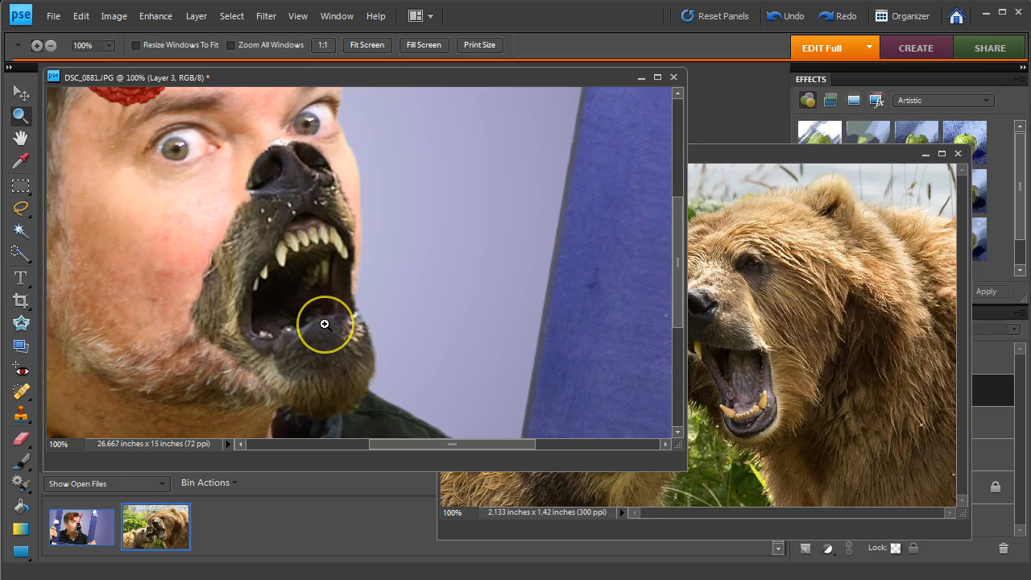
left_click_drag(876, 155, 616, 157)
left_click(697, 153)
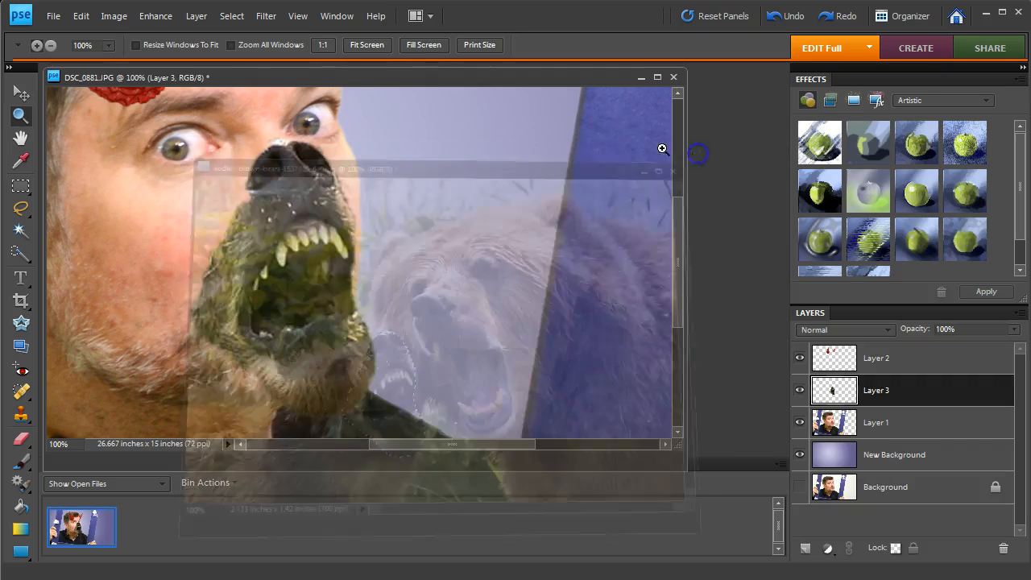
Open kodiak-brown-bears-1537323_1280.jpg from the TGJ2O folder and place its window beside the portrait.
left_click(55, 20)
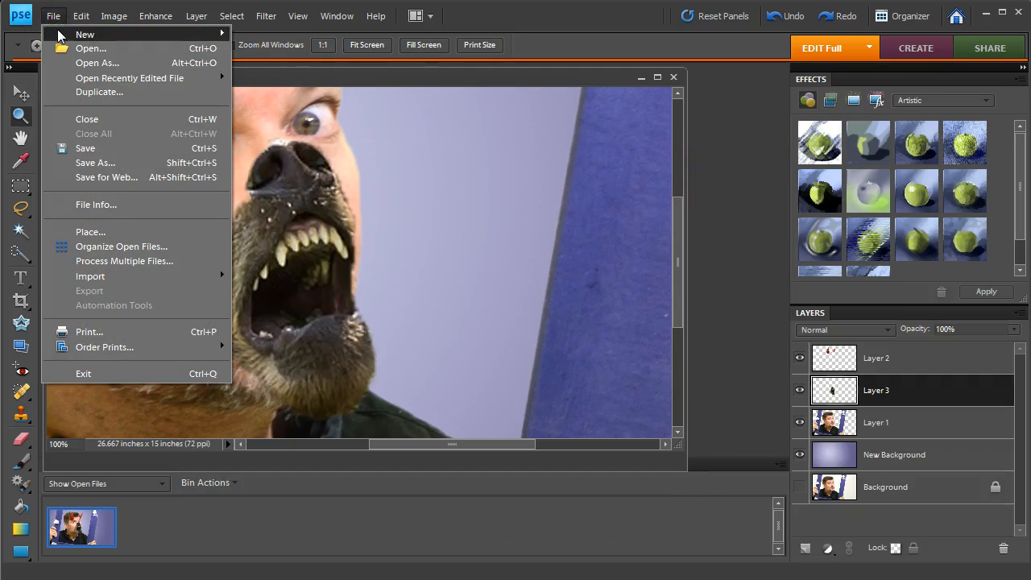
left_click(92, 53)
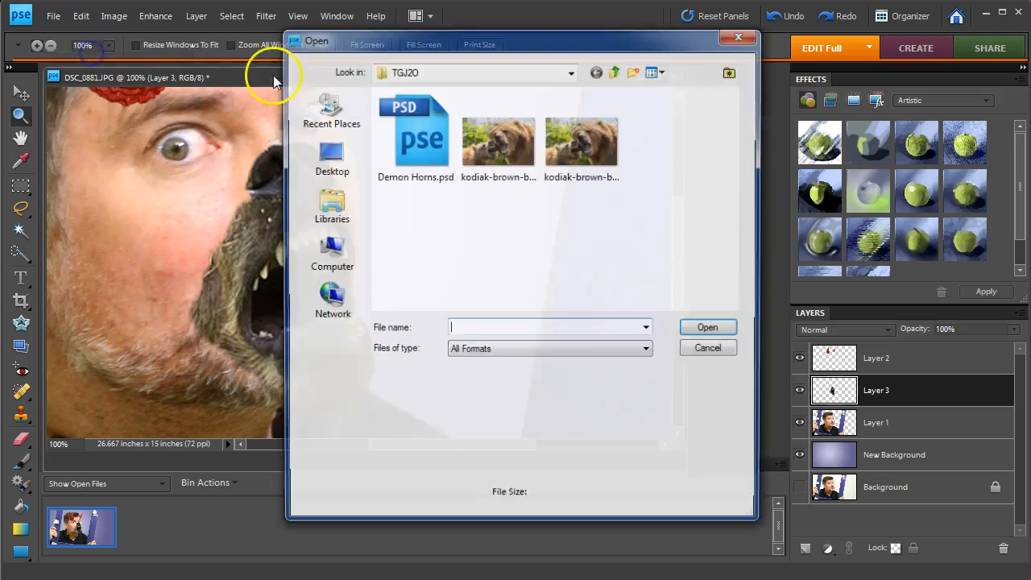
left_click(582, 153)
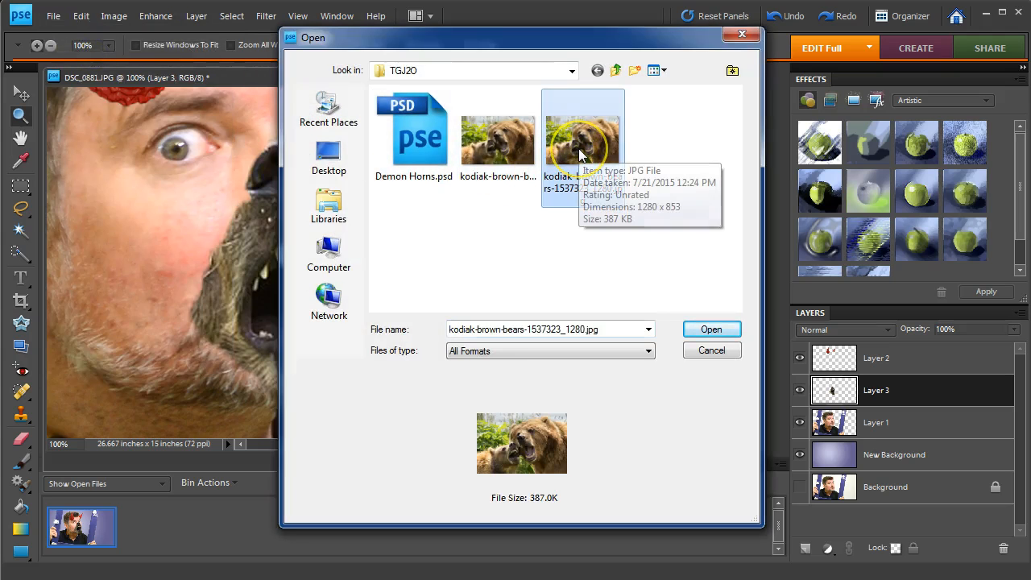
double_click(582, 161)
left_click_drag(258, 78, 674, 108)
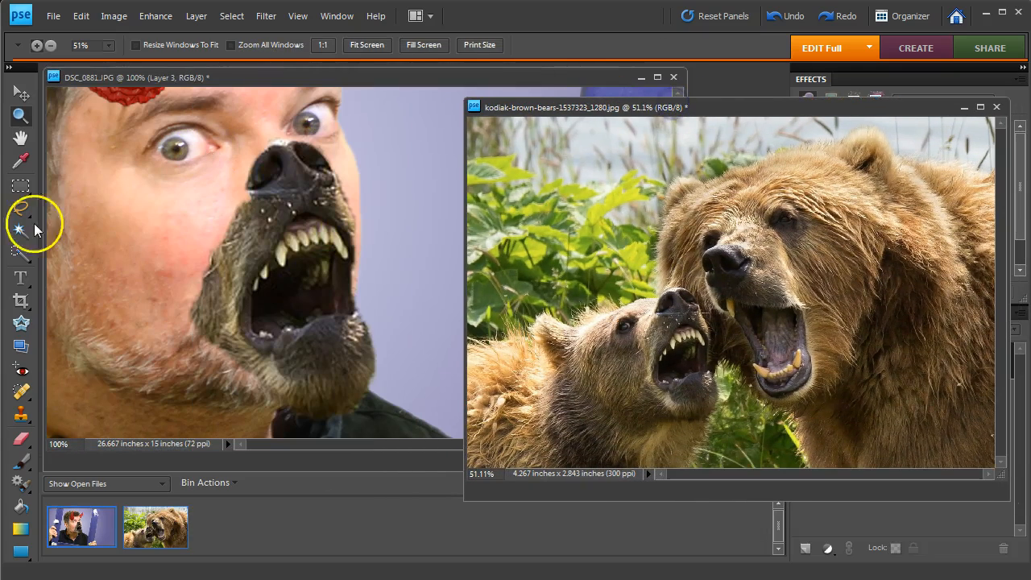
Make a Quick Selection of the smaller bear's muzzle in the 1280-pixel photo and refine its edge along the nose and cheek.
left_click(20, 253)
left_click_drag(683, 329, 687, 307)
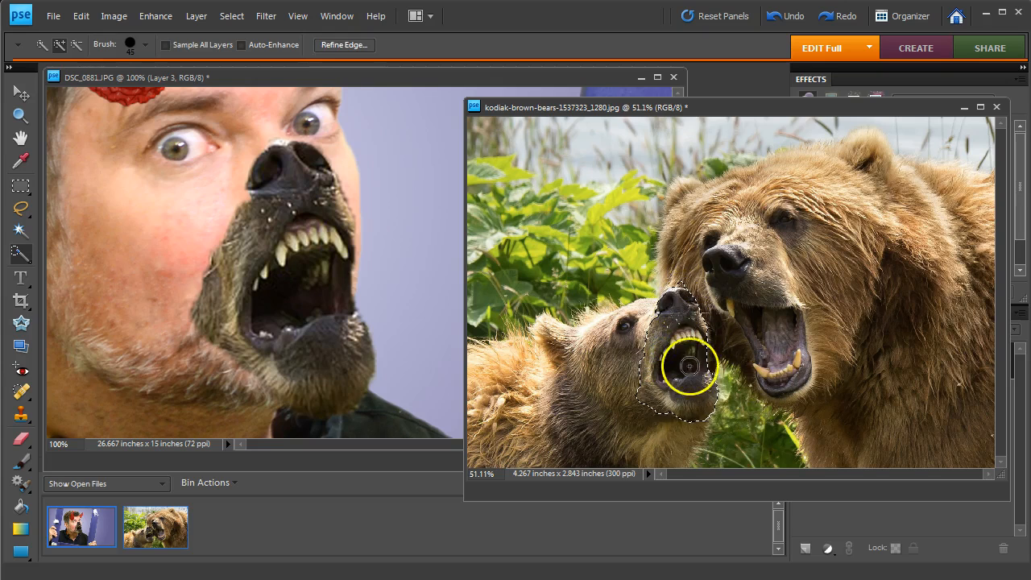
scroll(670, 348, "up", 2)
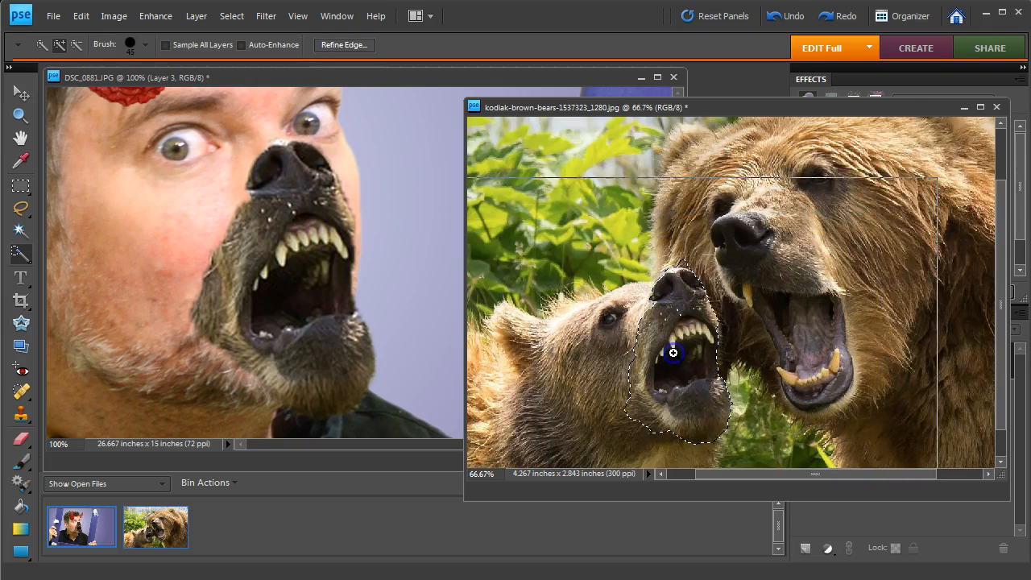
left_click_drag(674, 352, 658, 278)
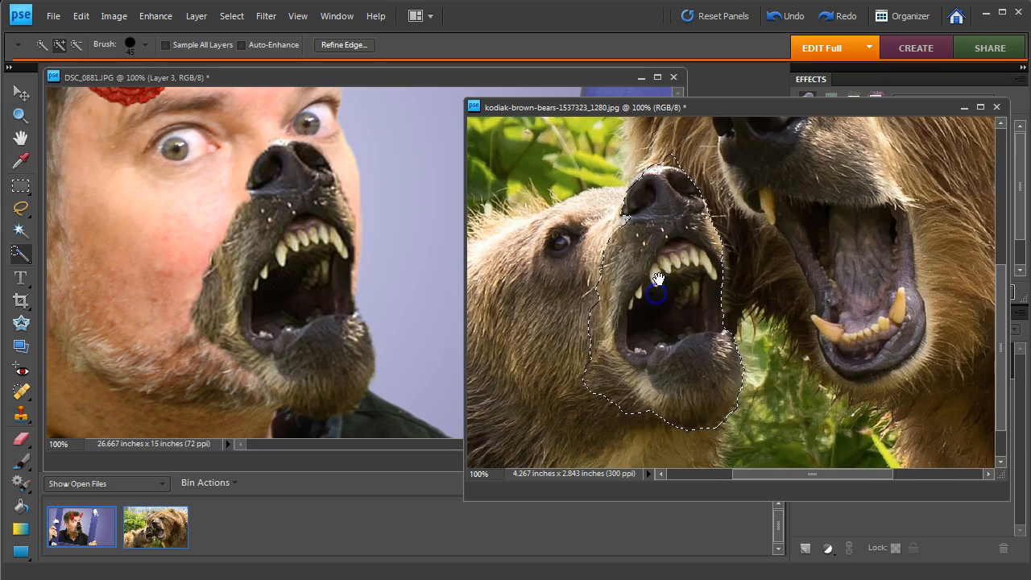
left_click(663, 223)
left_click_drag(663, 223, 656, 190)
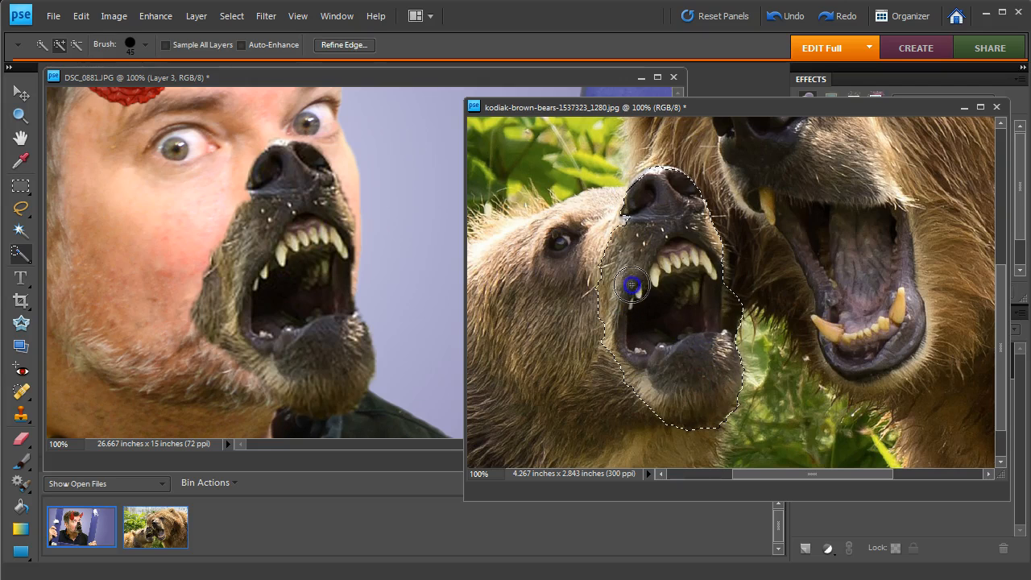
mouse_move(615, 259)
left_mouse_down()
mouse_move(655, 286)
mouse_move(676, 271)
mouse_move(608, 298)
mouse_move(655, 293)
mouse_move(665, 232)
mouse_move(693, 244)
left_mouse_up()
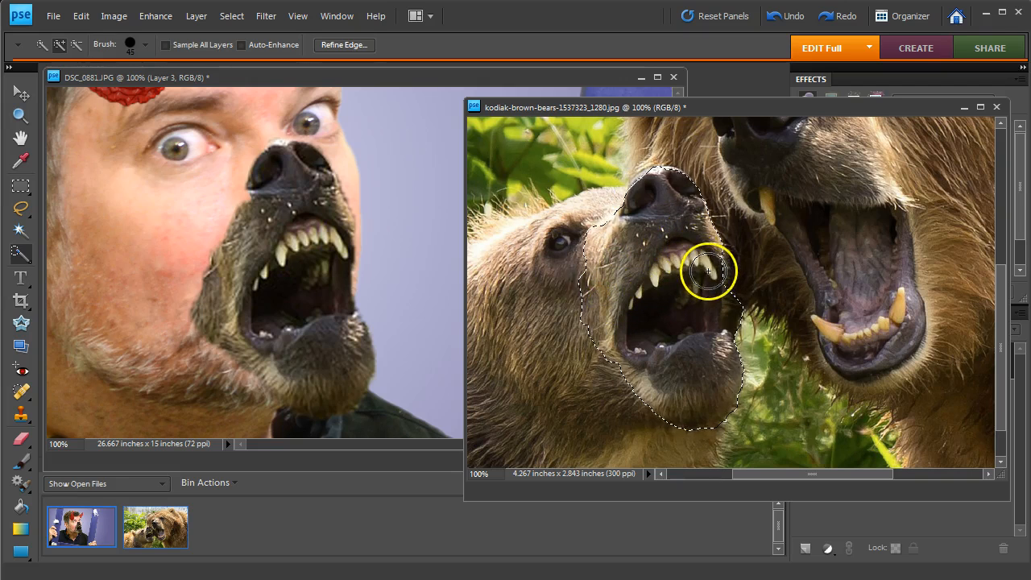
Reduce the Quick Selection brush to 25 and refine the selection edge around the smaller bear's nose.
mouse_move(738, 325)
left_mouse_down()
mouse_move(741, 270)
mouse_move(751, 302)
mouse_move(705, 347)
mouse_move(667, 190)
mouse_move(614, 168)
left_mouse_up()
left_click_drag(664, 211, 665, 212)
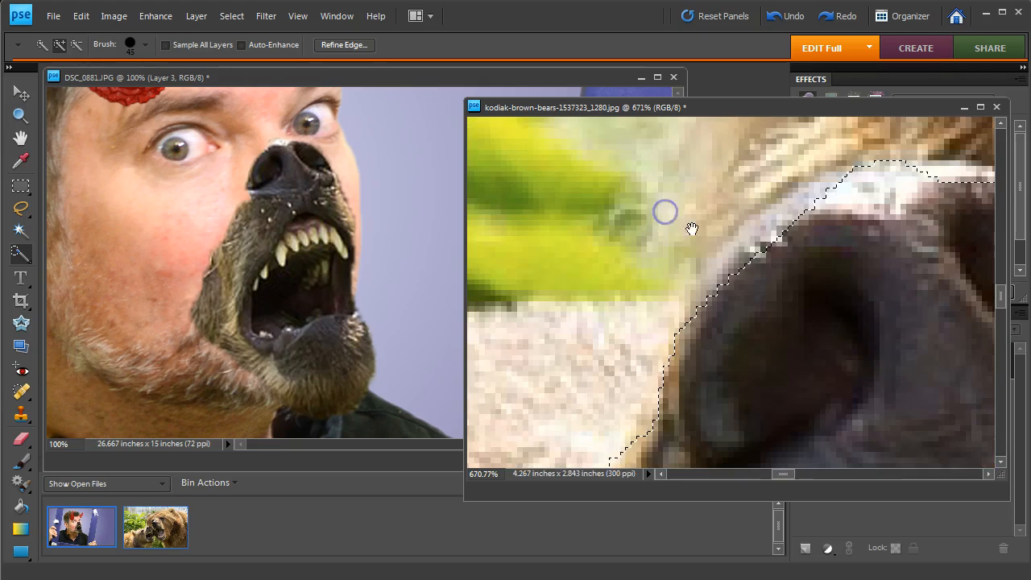
left_click(817, 256, "ctrl+alt")
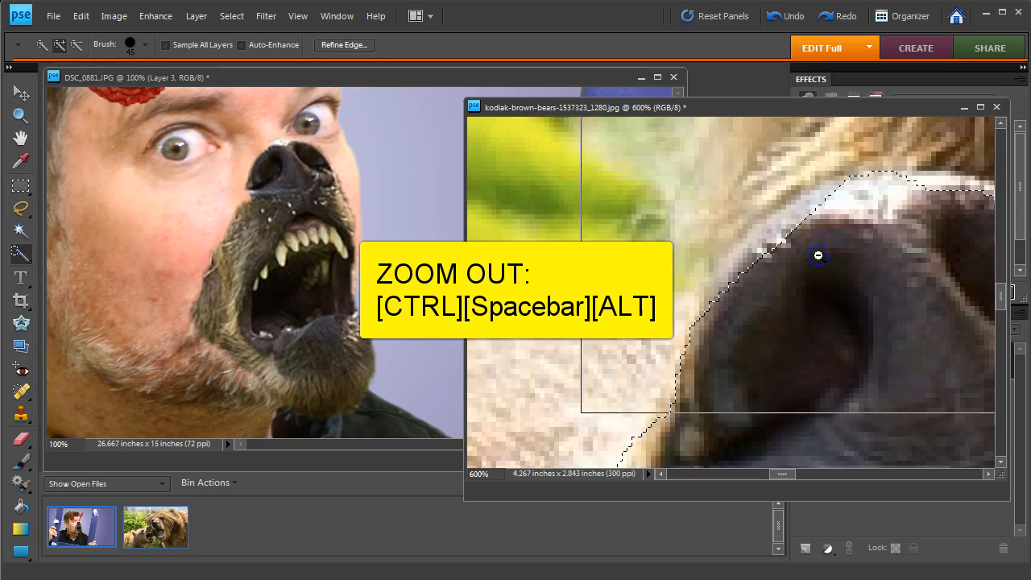
left_click(818, 255, "ctrl+alt")
left_click(817, 255, "ctrl+alt")
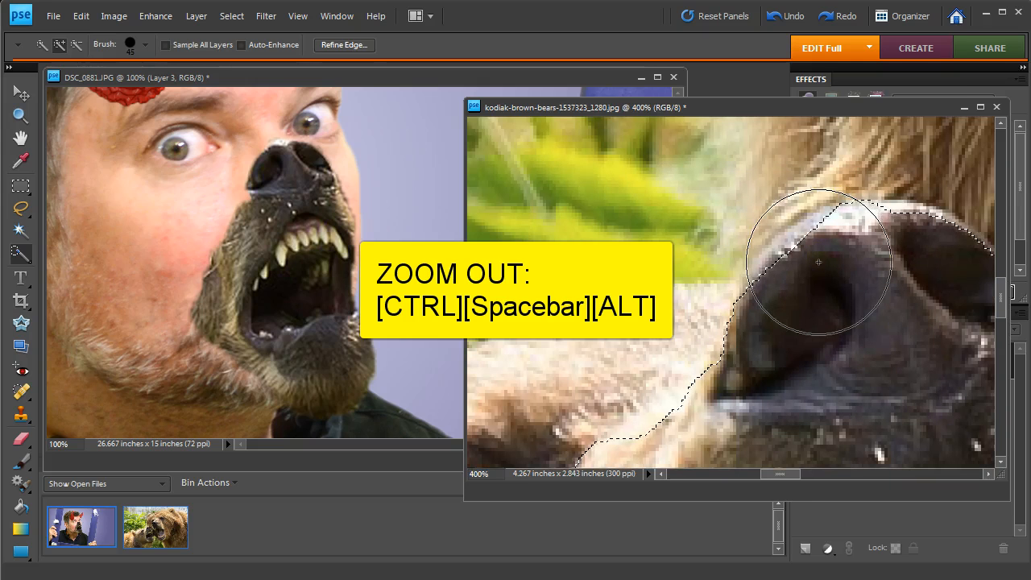
key("bracketleft")
key("bracketleft")
key("bracketleft")
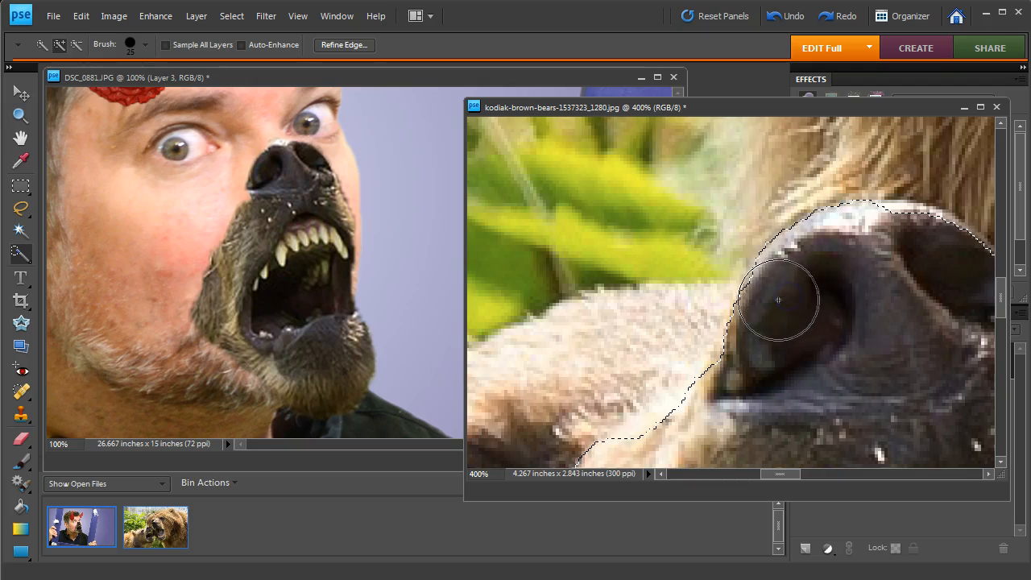
mouse_move(793, 297)
left_mouse_down()
mouse_move(862, 244)
mouse_move(924, 250)
mouse_move(951, 265)
mouse_move(926, 329)
mouse_move(787, 269)
mouse_move(708, 276)
left_mouse_up()
Check the selection edge around the muzzle up close, then fit the whole bear photo in view with Quick Selection active.
key("space")
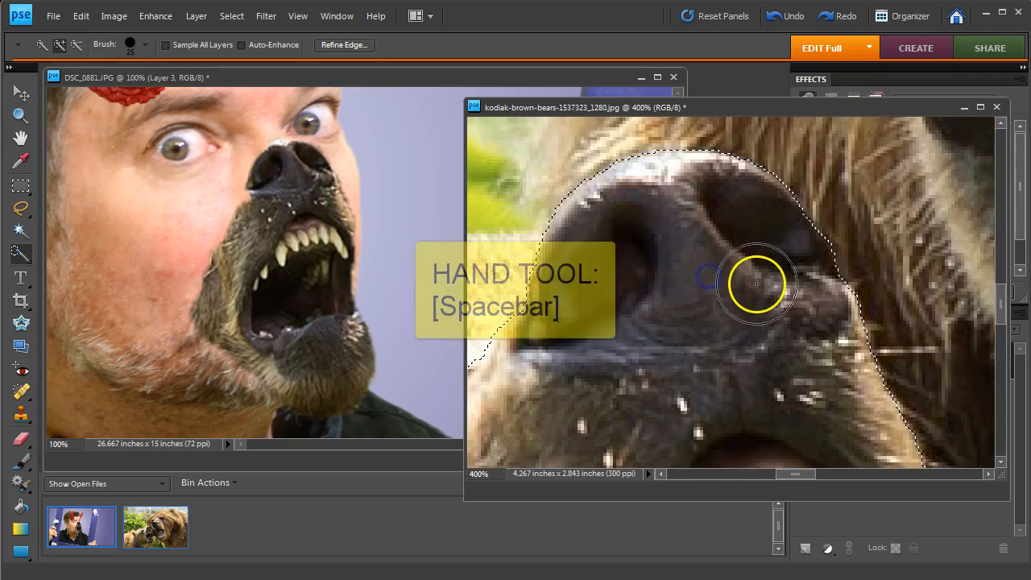
mouse_move(787, 307)
left_mouse_down()
mouse_move(746, 301)
mouse_move(759, 341)
mouse_move(782, 326)
mouse_move(766, 301)
mouse_move(808, 341)
mouse_move(775, 303)
left_mouse_up()
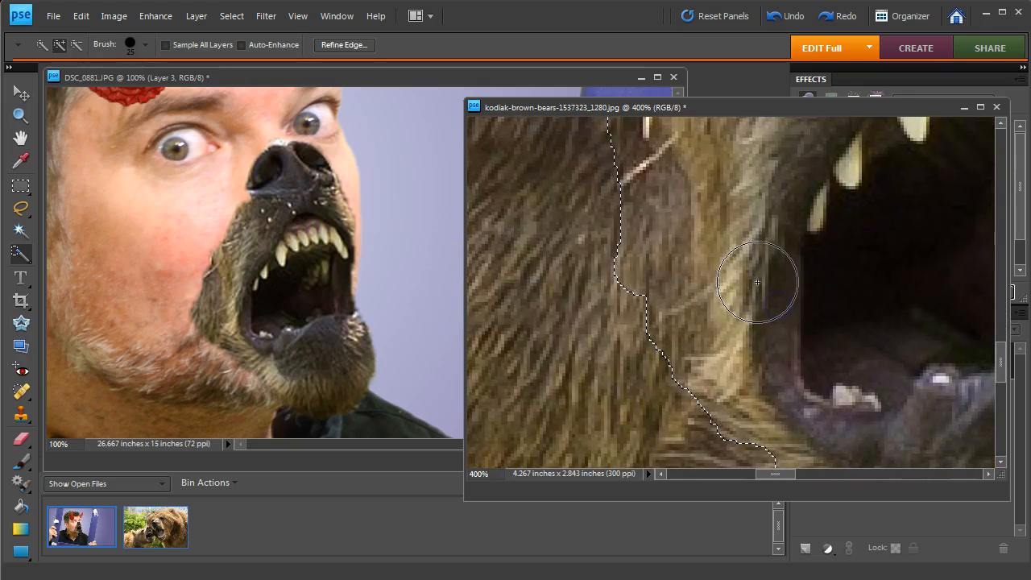
double_click(20, 139)
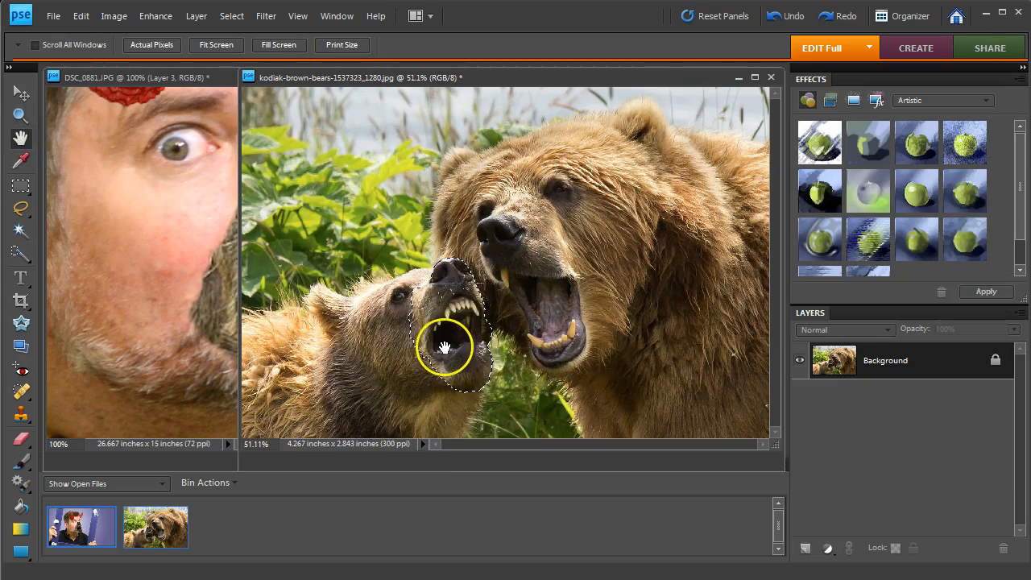
left_click(23, 253)
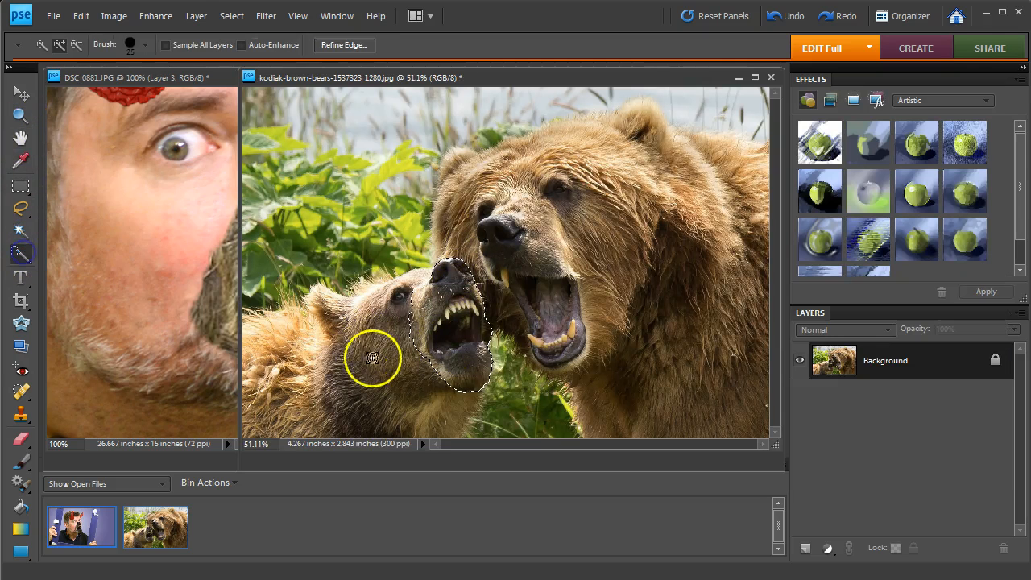
Extend the Quick Selection from the smaller bear's muzzle into the cheek fur, and subtract the area around its eye and brow.
left_click(437, 360, "ctrl")
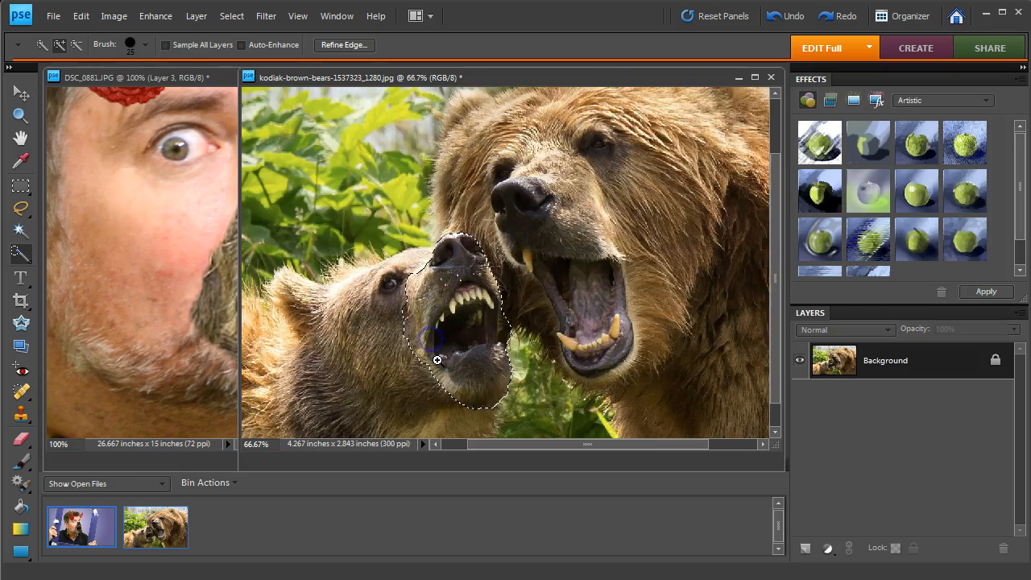
left_click(437, 361, "ctrl")
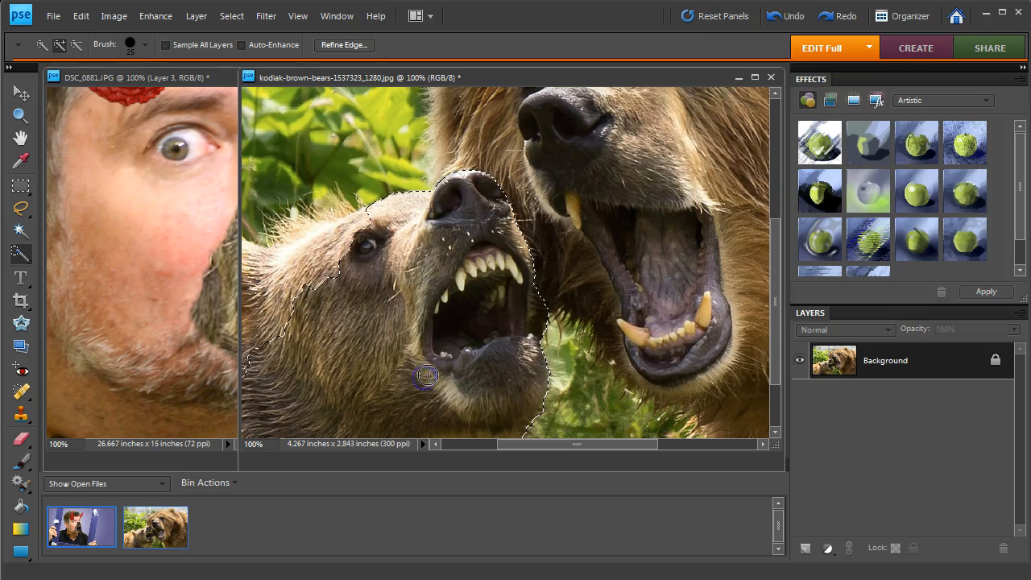
mouse_move(432, 346)
left_mouse_down()
mouse_move(414, 346)
mouse_move(444, 387)
mouse_move(372, 232)
left_mouse_up()
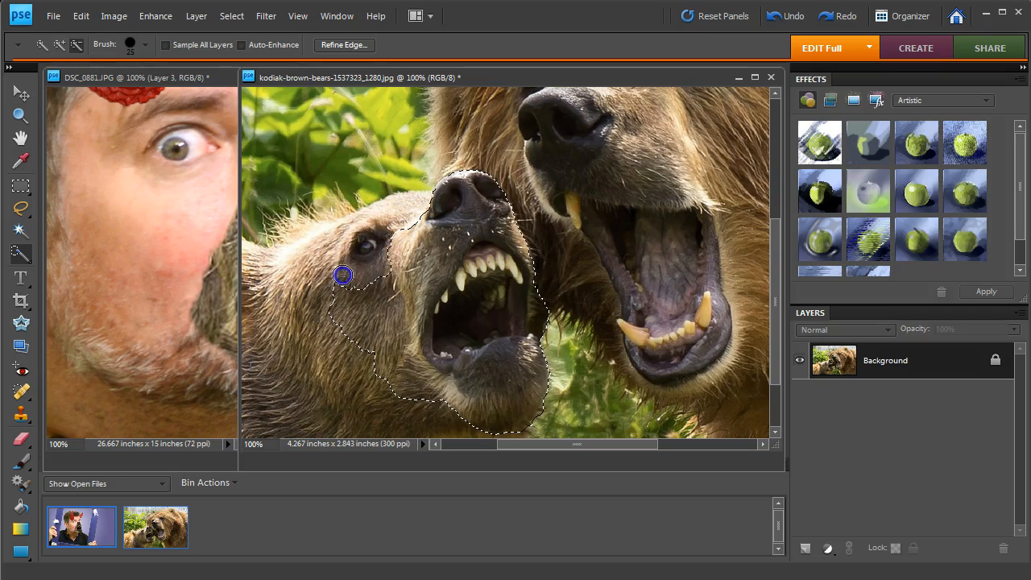
mouse_move(365, 262)
left_mouse_down()
mouse_move(454, 297)
mouse_move(373, 328)
mouse_move(479, 381)
left_mouse_up()
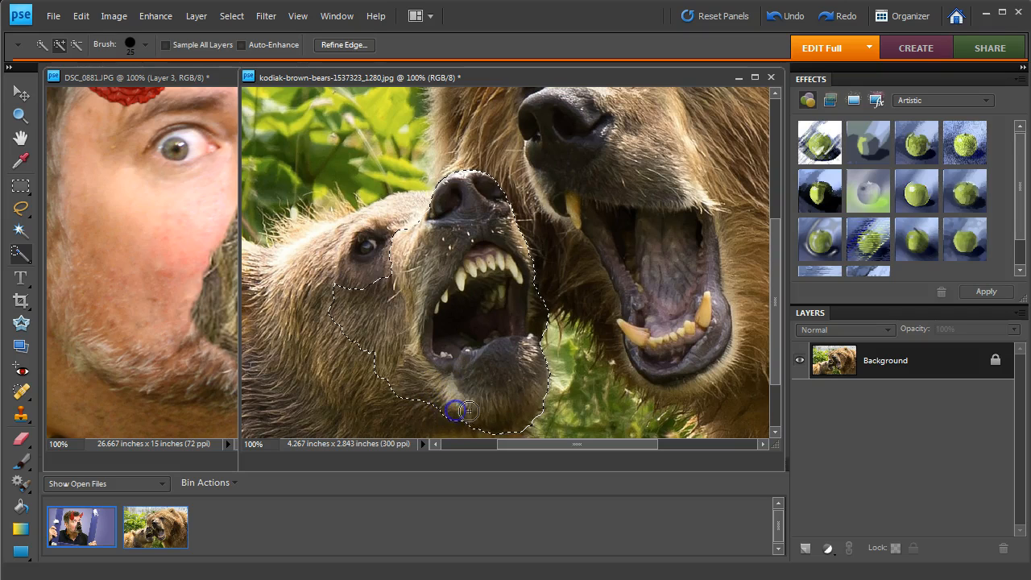
mouse_move(664, 284)
left_mouse_down()
mouse_move(652, 277)
mouse_move(572, 294)
left_mouse_up()
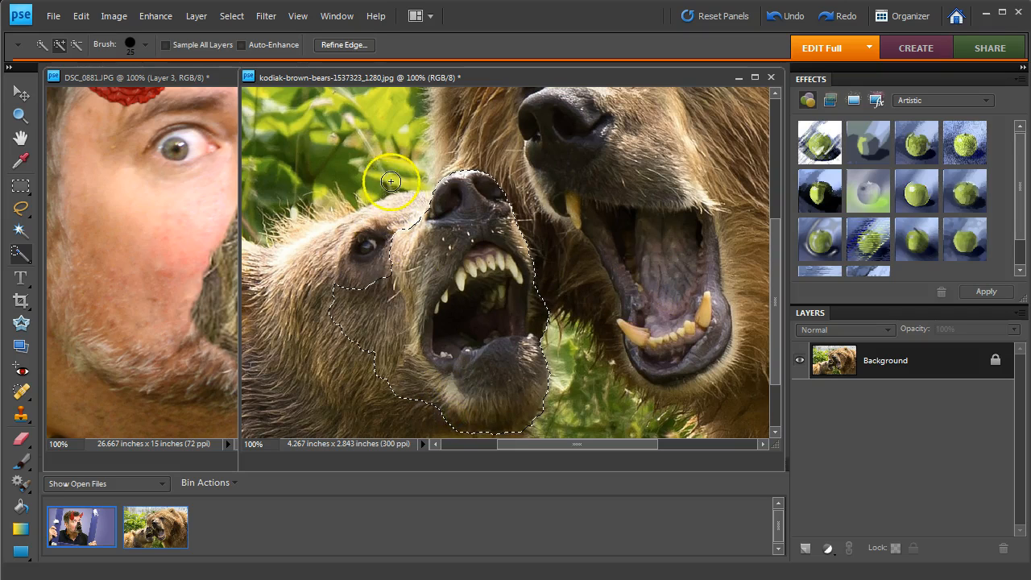
Dock both photos as tabs and float the kodiak bear photo in its own window over the portrait.
left_click_drag(372, 76, 586, 92)
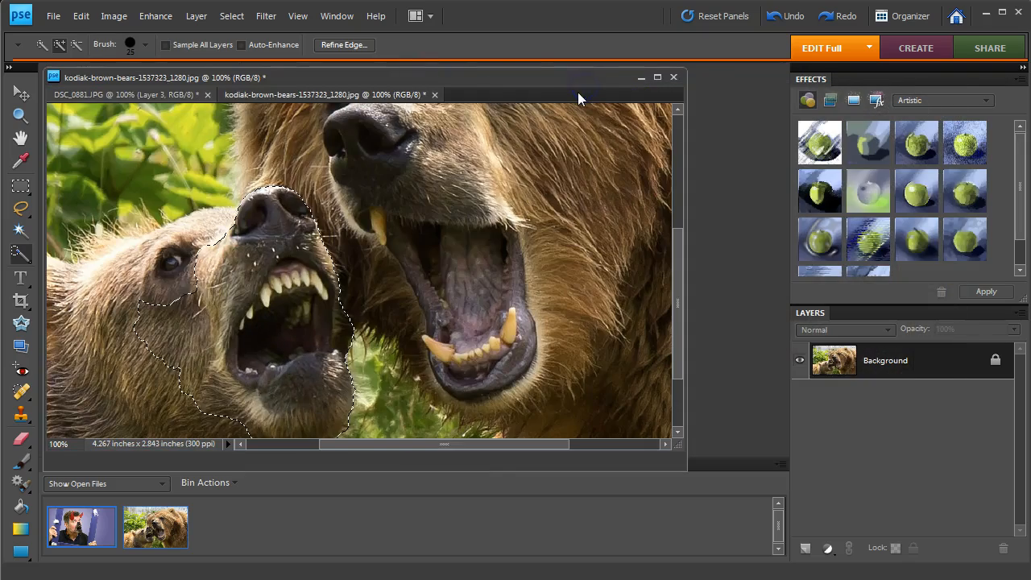
left_click_drag(520, 102, 730, 142)
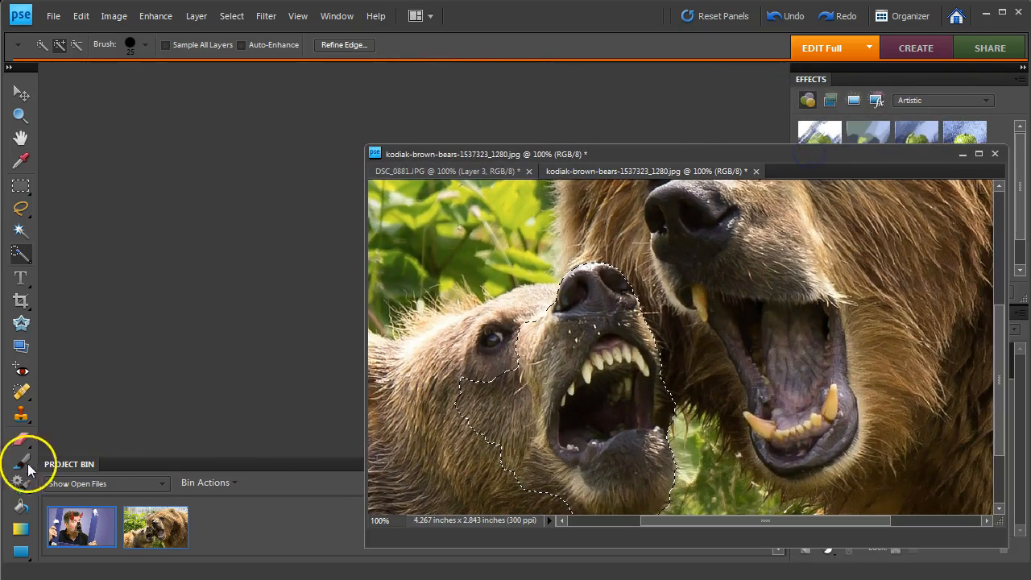
left_click(75, 526)
left_click_drag(723, 152, 408, 70)
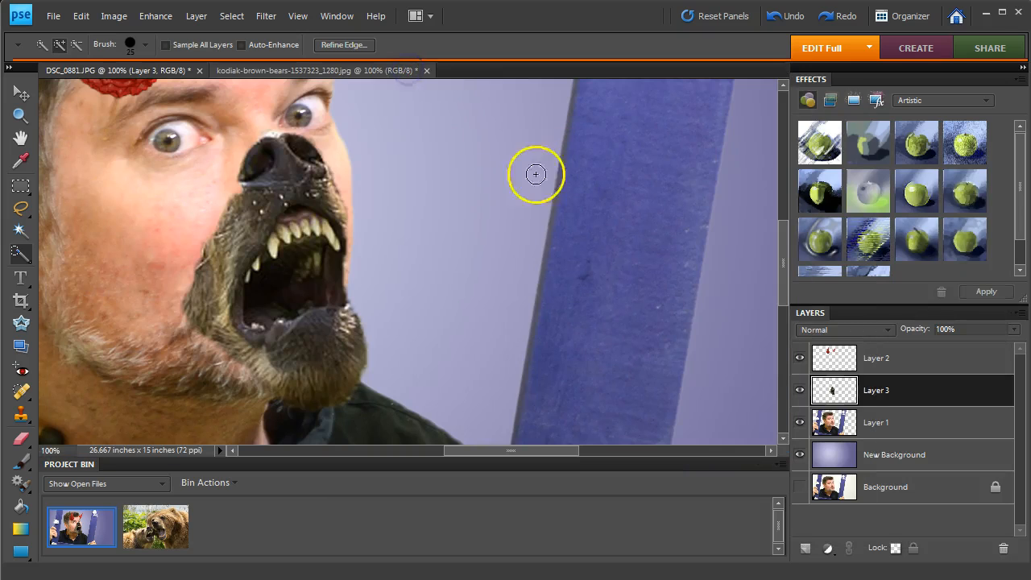
left_click(141, 523)
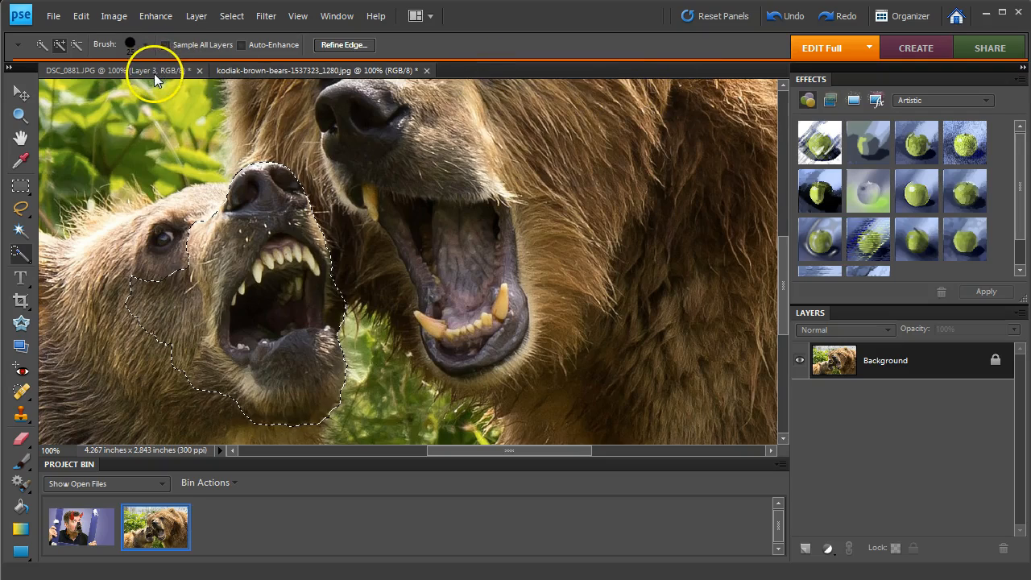
left_click_drag(266, 71, 457, 130)
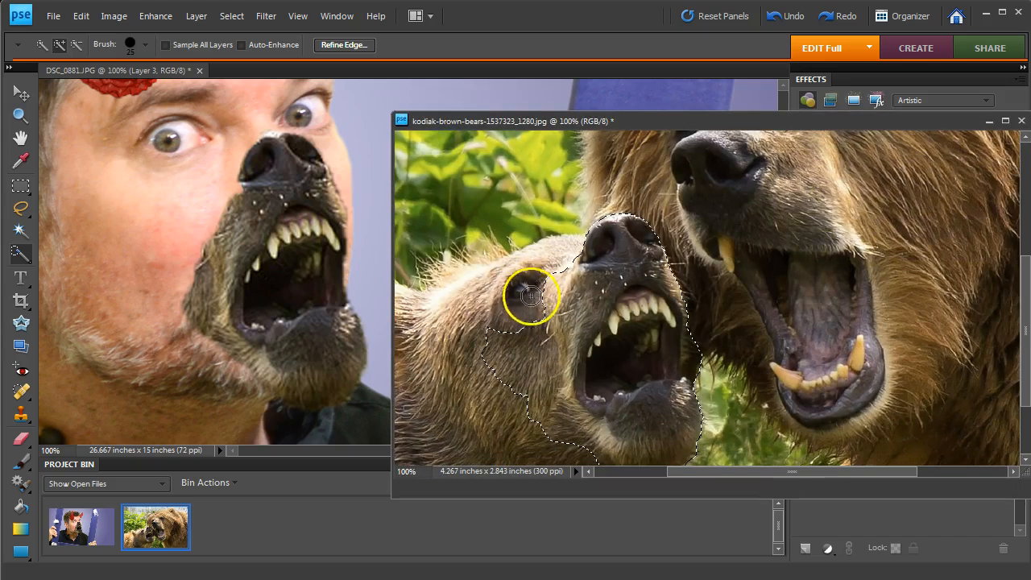
Copy the selected bear muzzle onto the portrait's face with the Move tool and minimize the bear photo.
left_click(21, 94)
left_click_drag(618, 384, 290, 310)
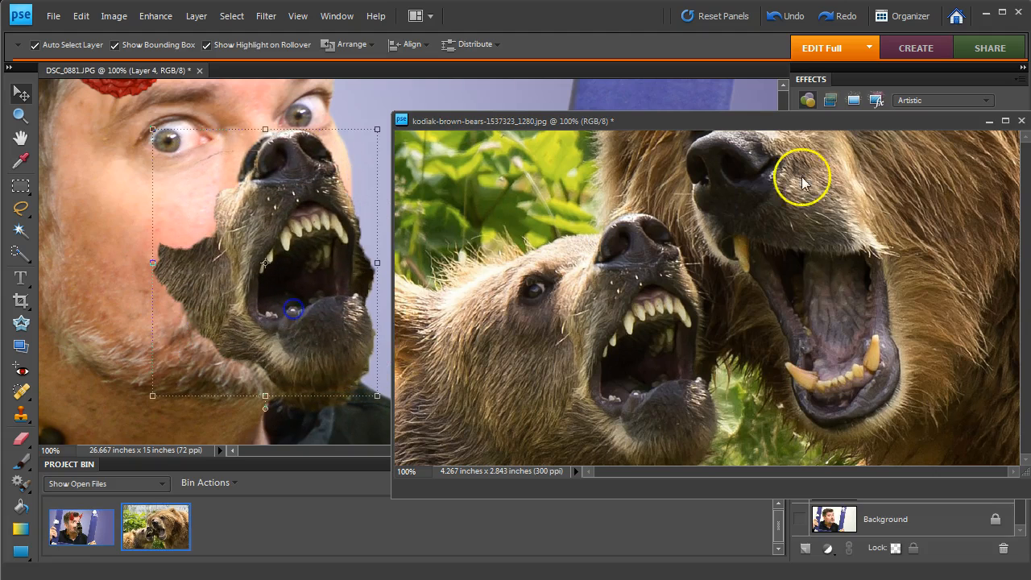
left_click(990, 120)
Place the new muzzle beside the earlier one and compare their fur and teeth detail up close.
left_click_drag(306, 252, 475, 273)
left_click(414, 293, "ctrl")
left_click(375, 299, "ctrl")
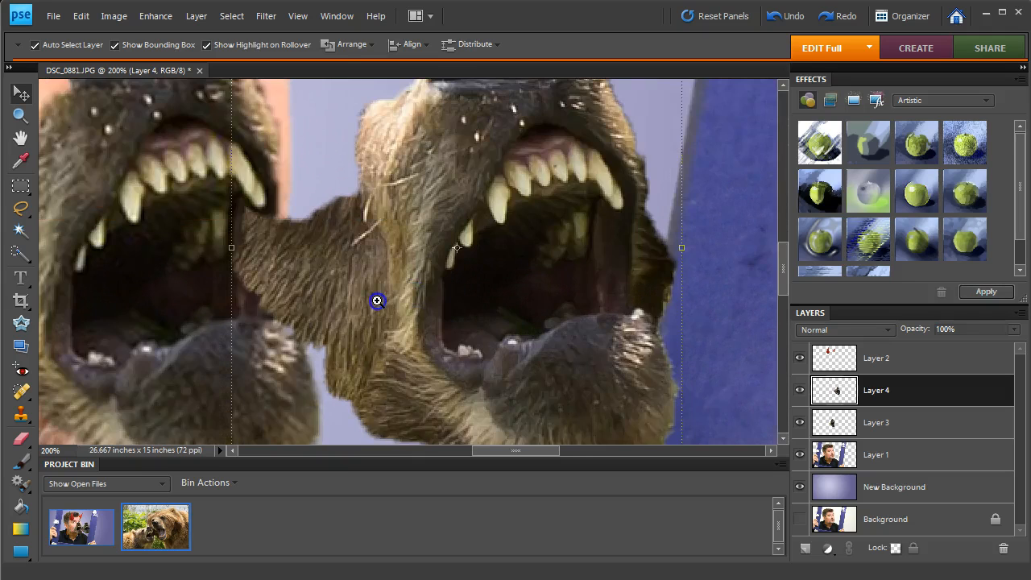
left_click_drag(399, 304, 449, 365)
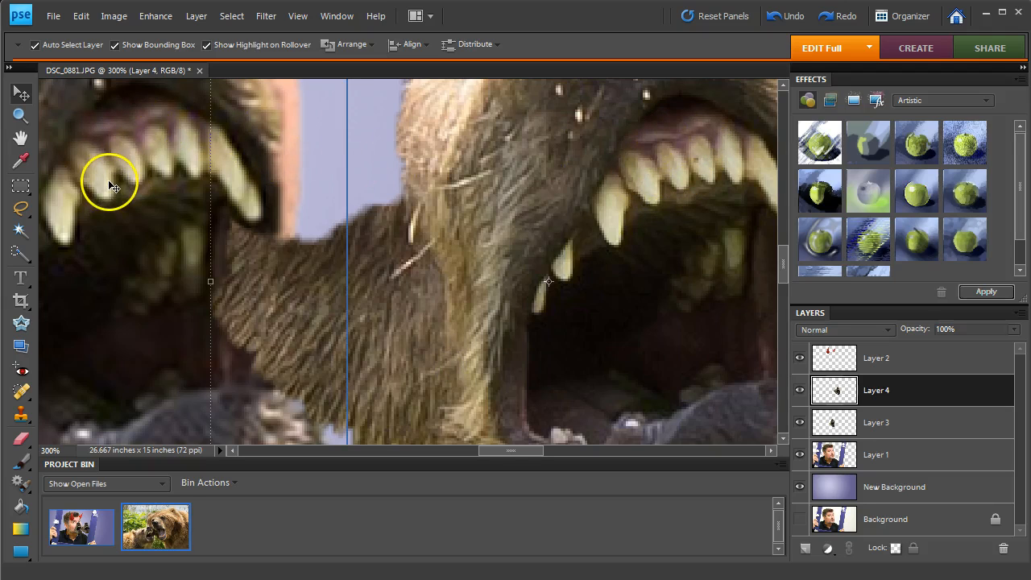
Hide Layer 4 and delete Layer 3, which holds the earlier muzzle.
left_click(801, 390)
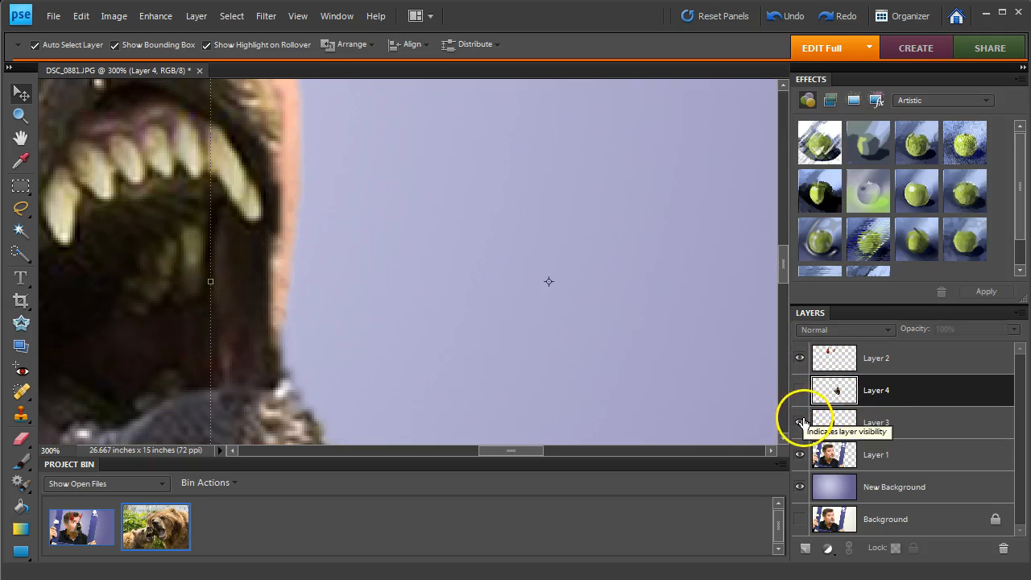
left_click(891, 424)
left_click(1003, 547)
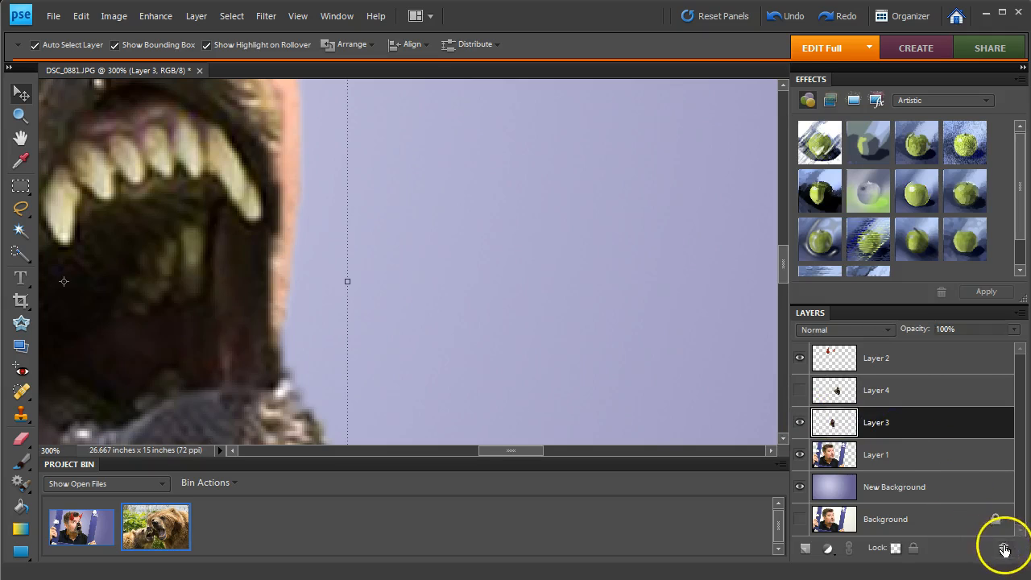
left_click(463, 234)
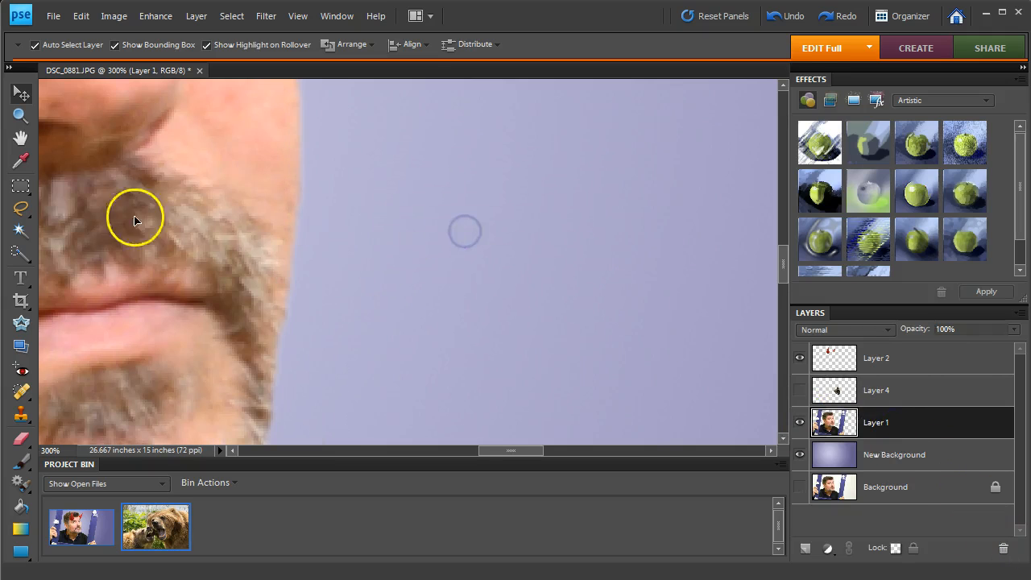
Show Layer 4 again and position its bear muzzle over the man's nose and mouth.
double_click(20, 138)
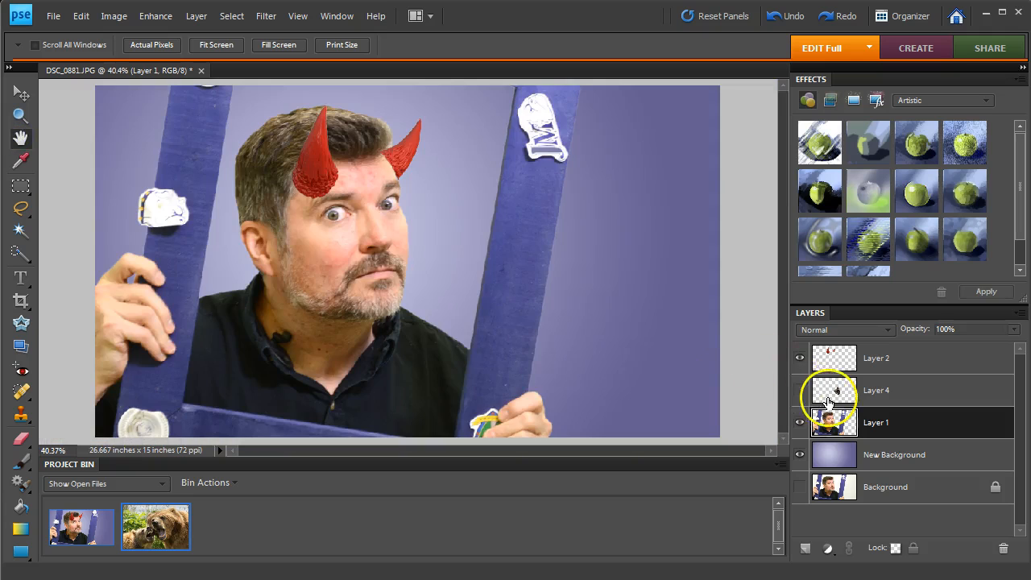
left_click(799, 389)
scroll(398, 271, "up", 2)
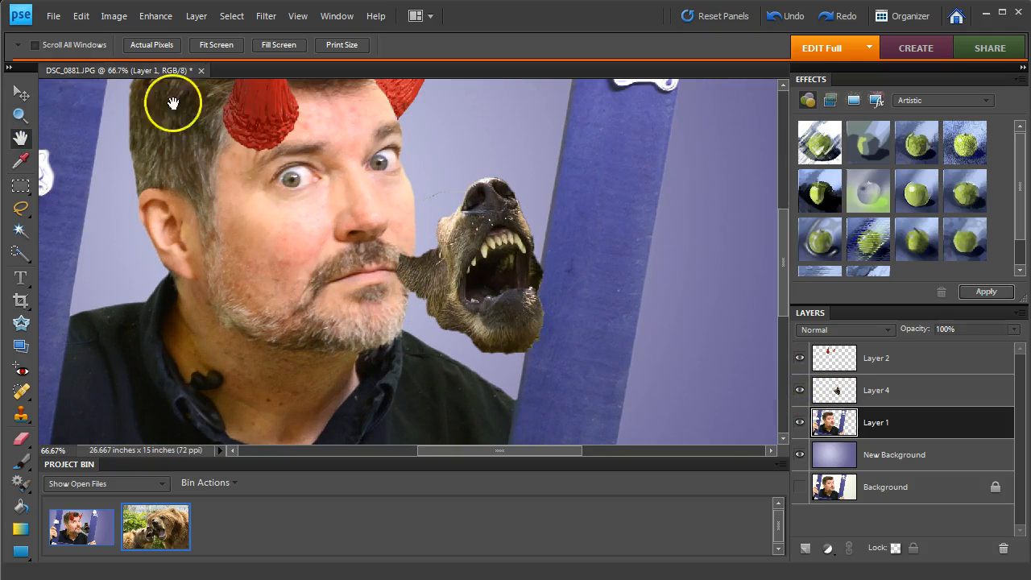
left_click(22, 92)
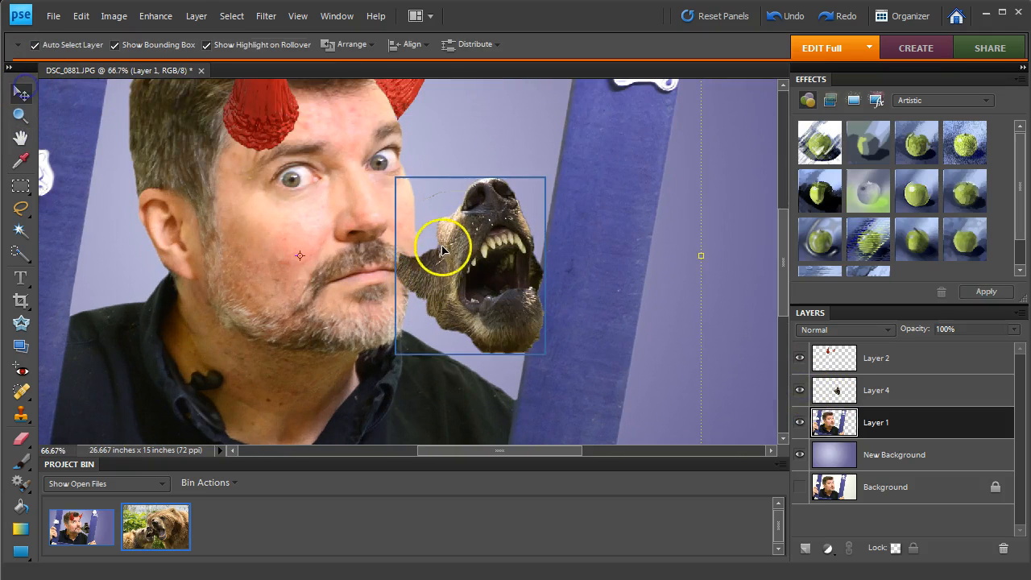
left_click_drag(478, 276, 352, 273)
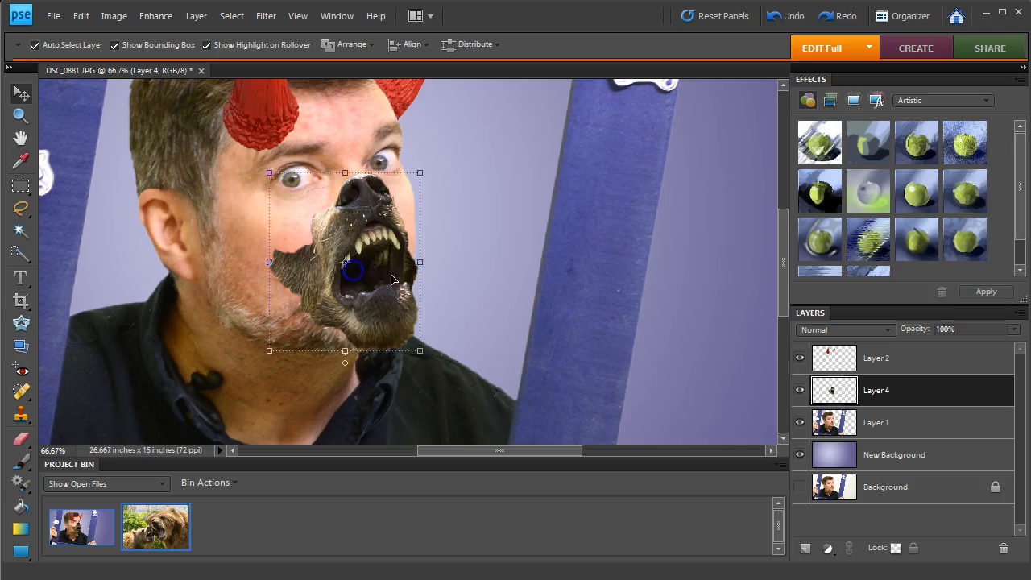
left_click_drag(355, 290, 355, 291)
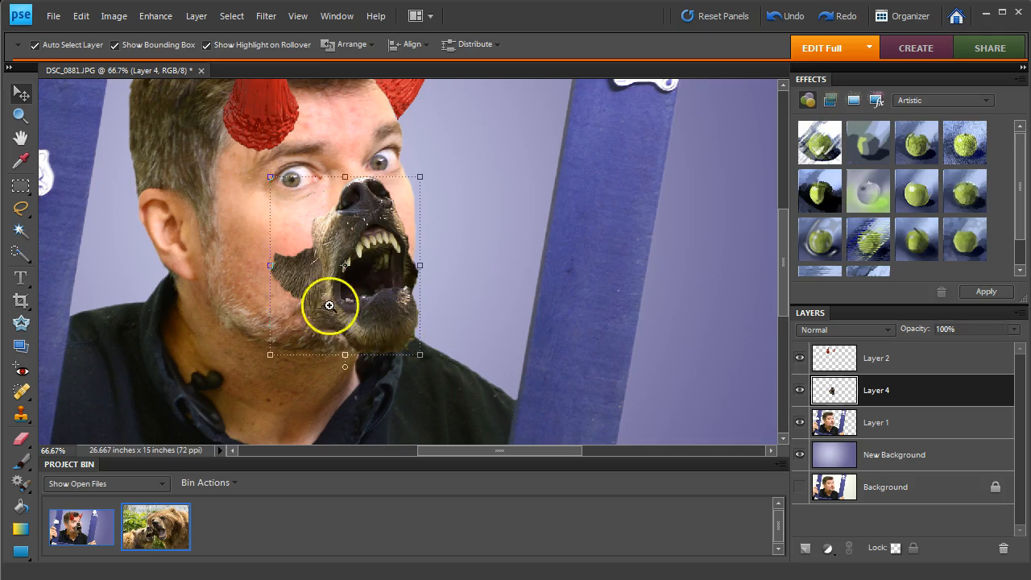
scroll(330, 299, "up", 1)
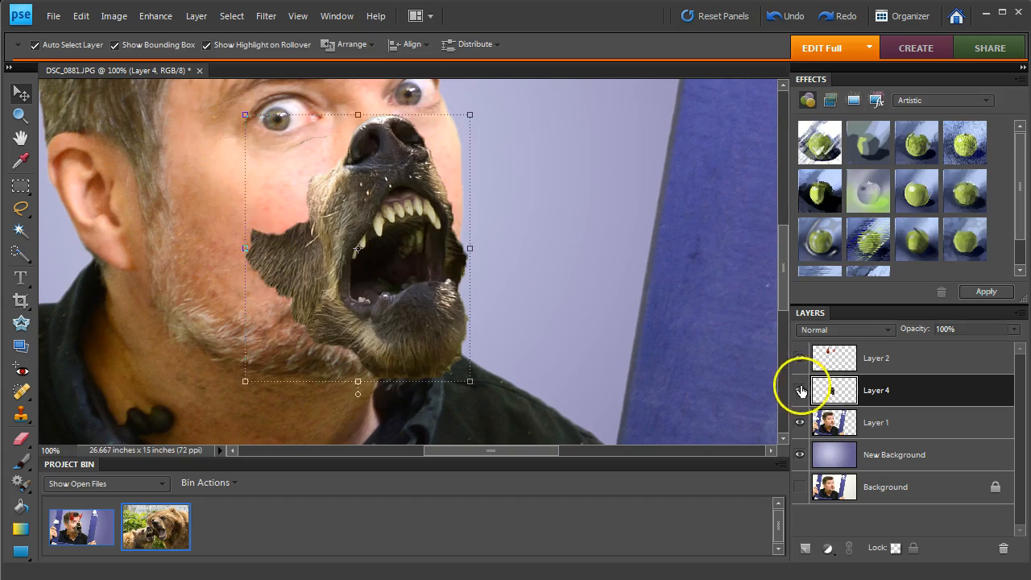
Rename Layer 1 as Face, Layer 4 as Bear Mouth and Layer 2 as Demon Horns.
left_click(948, 357)
left_click(919, 420)
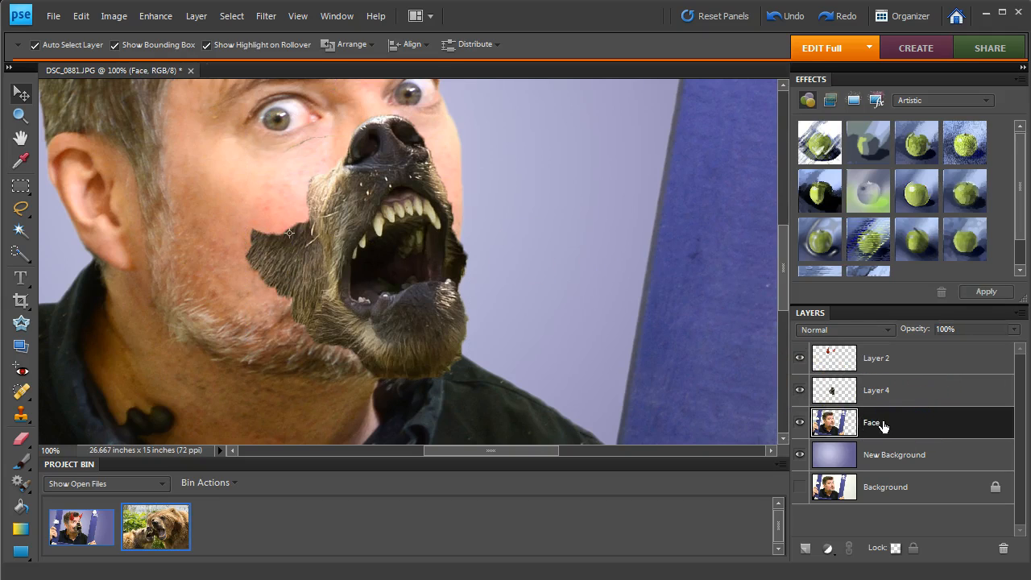
double_click(875, 390)
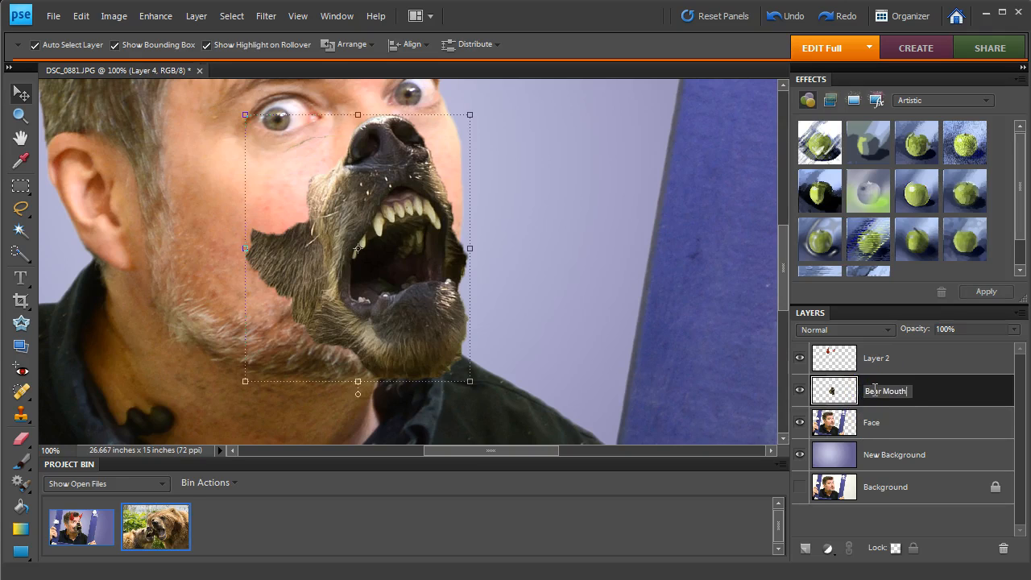
key("Return")
double_click(884, 364)
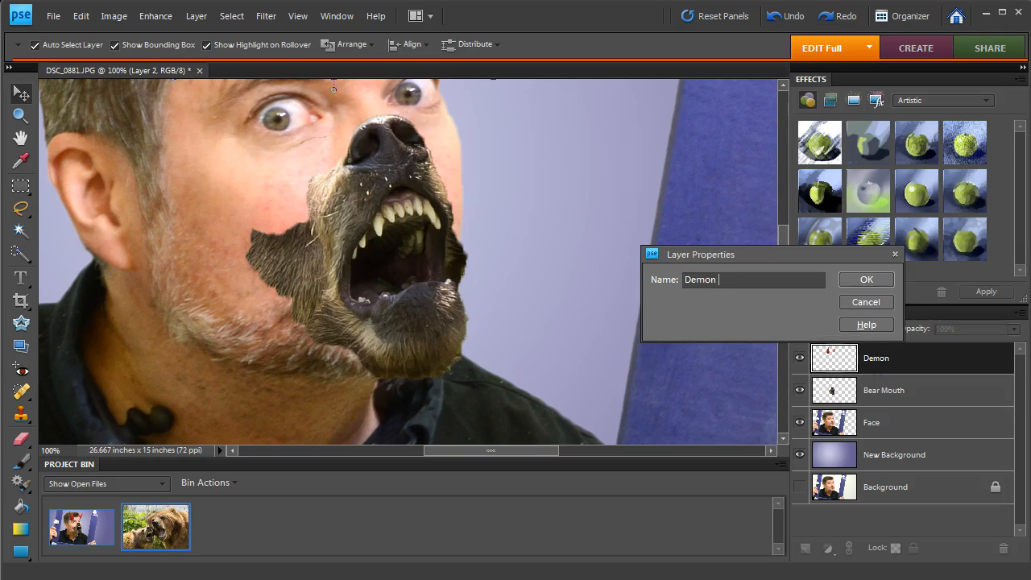
key("Return")
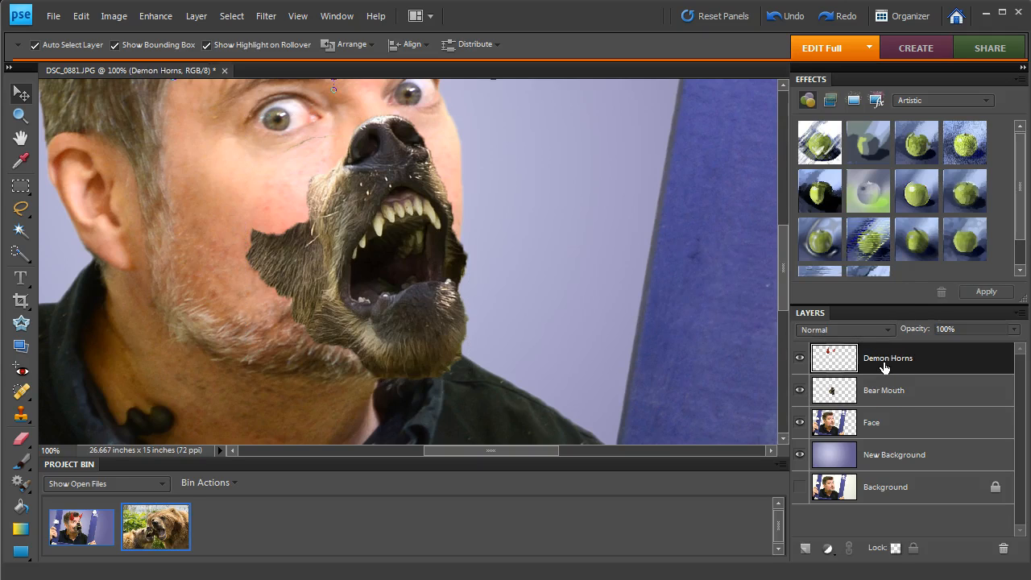
Set up the Eraser on the Bear Mouth layer with a soft 60 px brush and 33% opacity.
left_click(885, 396)
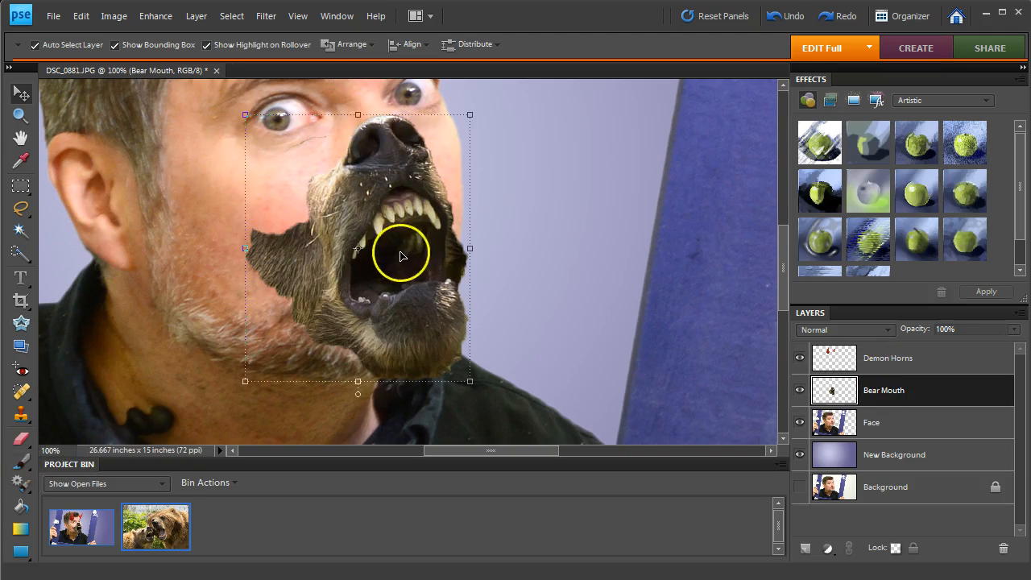
left_click(22, 441)
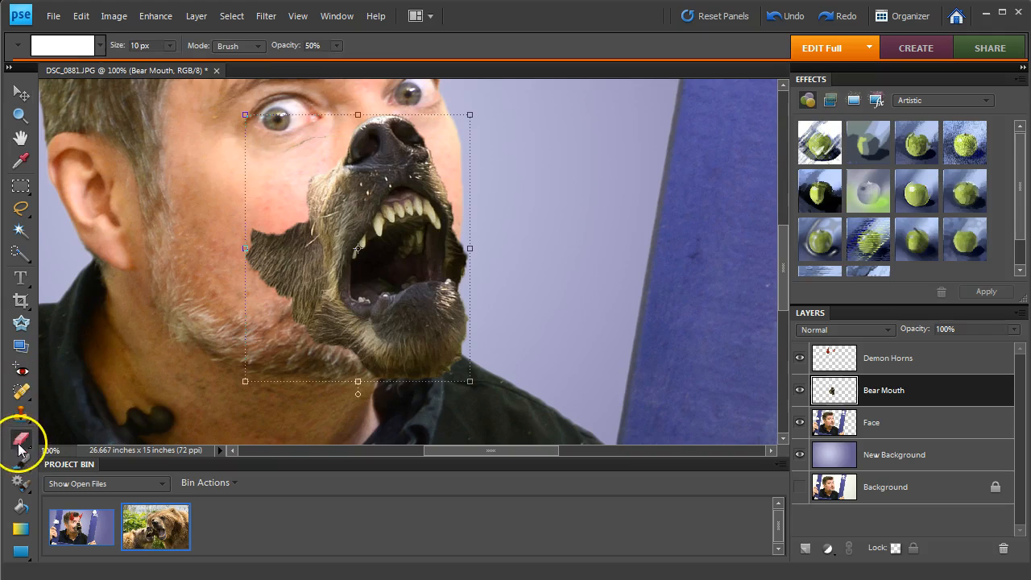
left_click(290, 263, "ctrl")
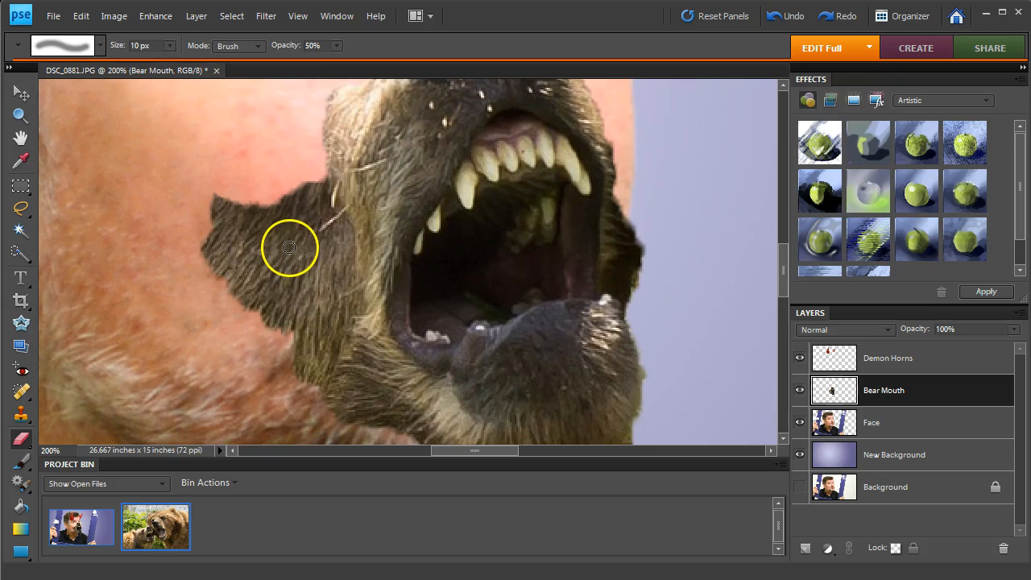
key("bracketright")
key("bracketright")
key("bracketright")
key("bracketright")
key("bracketright")
mouse_move(266, 233)
left_mouse_down()
mouse_move(248, 219)
mouse_move(221, 223)
left_mouse_up()
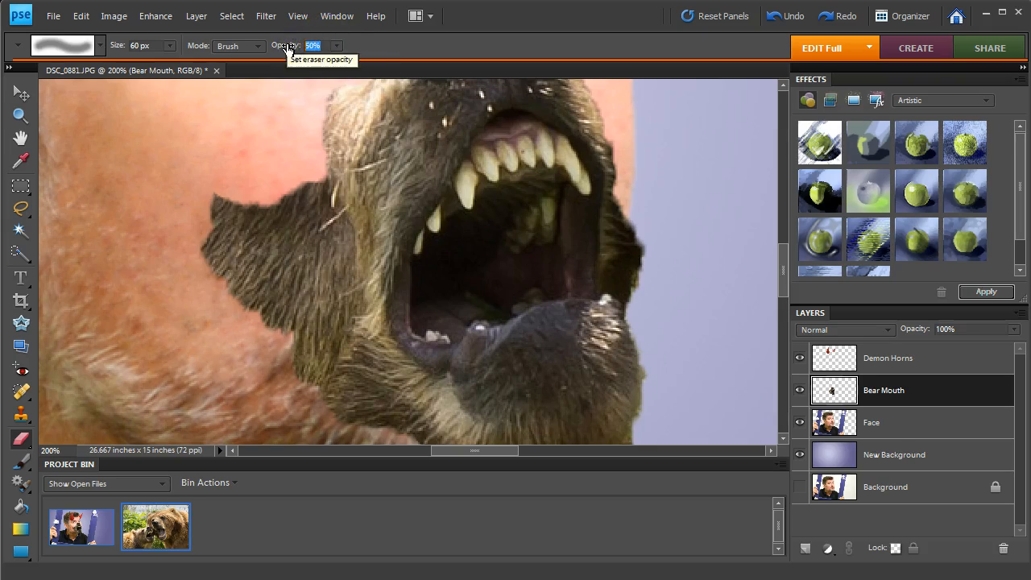
type("33")
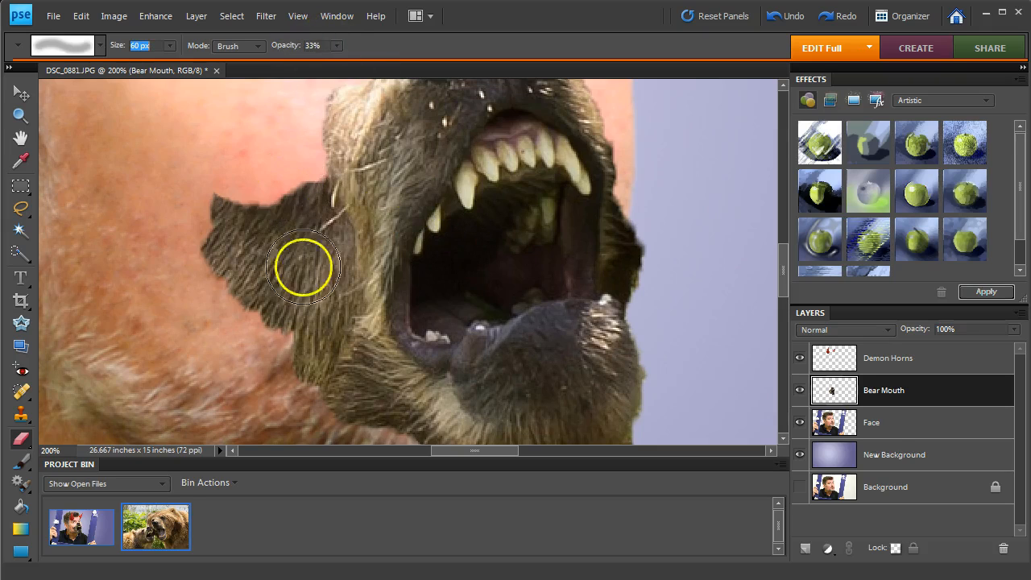
Try to blend the muzzle's fur edges into the face with Eraser strokes at 33% opacity, and undo the strokes.
mouse_move(310, 331)
left_mouse_down()
mouse_move(221, 258)
mouse_move(311, 419)
mouse_move(330, 398)
mouse_move(272, 348)
left_mouse_up()
mouse_move(159, 234)
left_mouse_down()
mouse_move(324, 419)
mouse_move(230, 324)
mouse_move(177, 225)
mouse_move(212, 352)
left_mouse_up()
mouse_move(619, 395)
left_mouse_down()
mouse_move(564, 394)
mouse_move(271, 302)
left_mouse_up()
key("ctrl+z")
key("ctrl+z")
key("ctrl+z")
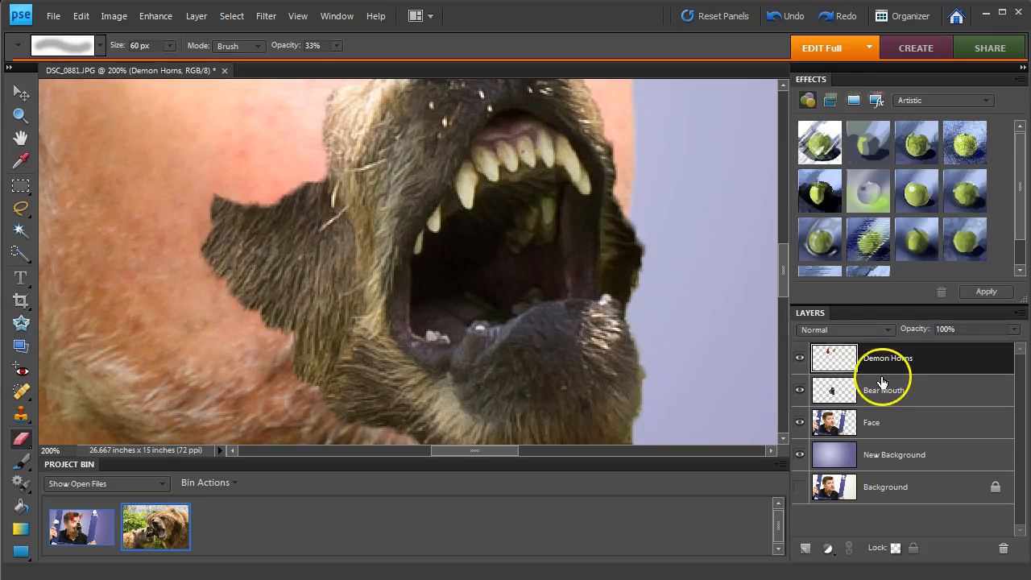
Duplicate the Bear Mouth layer as Bear Mouth copy within DSC_0881.JPG.
left_click(897, 390)
right_click(903, 390)
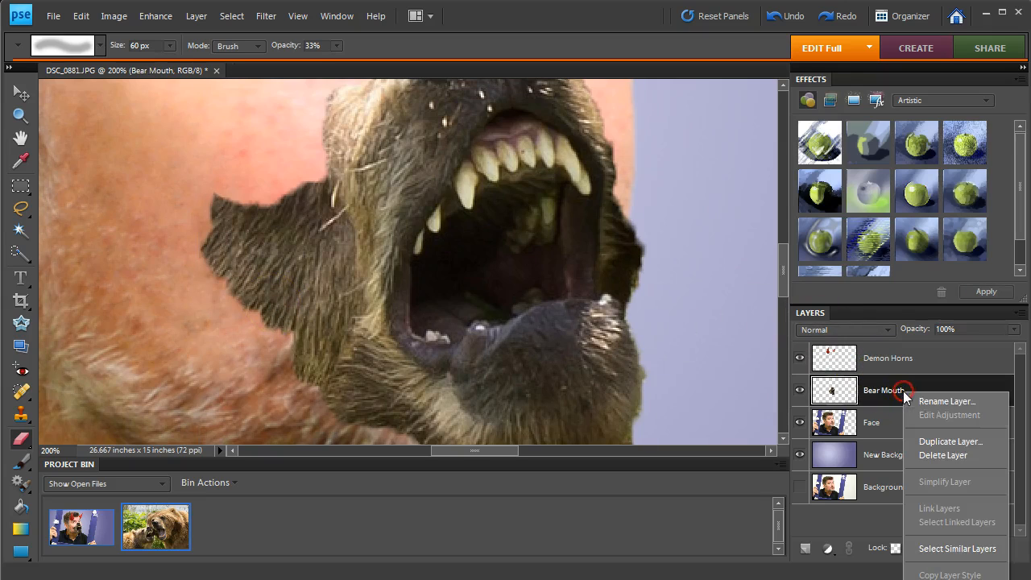
left_click(941, 440)
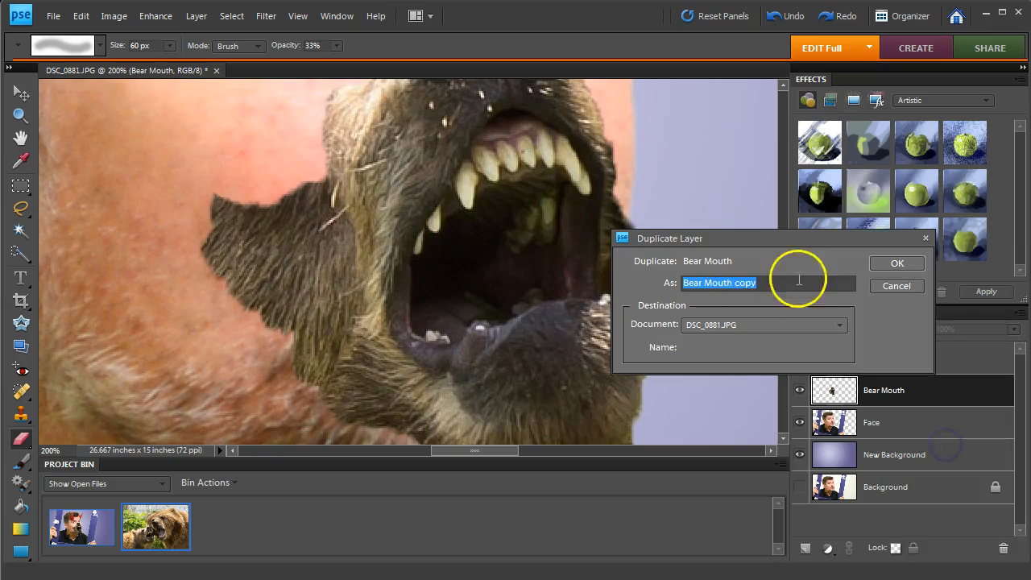
left_click(887, 263)
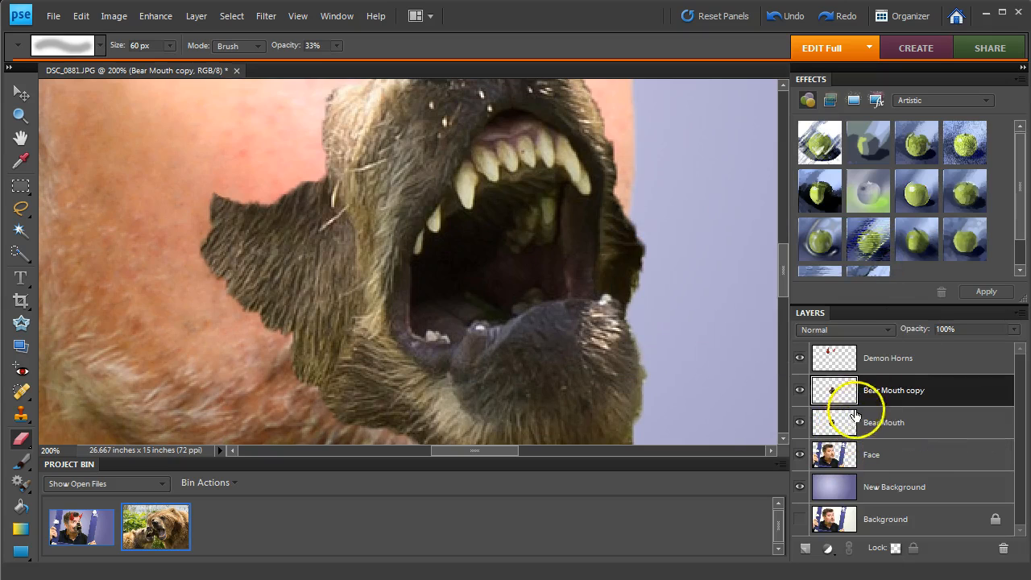
Place the Bear Mouth copy layer beneath the Bear Mouth layer and hide the copy.
left_click_drag(893, 392, 886, 429)
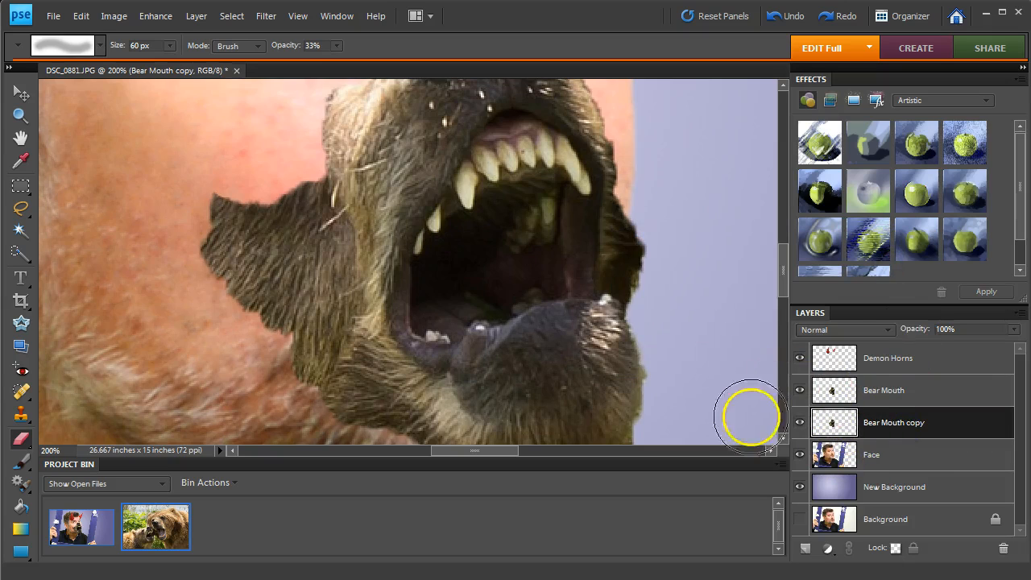
left_click_drag(145, 518, 357, 498)
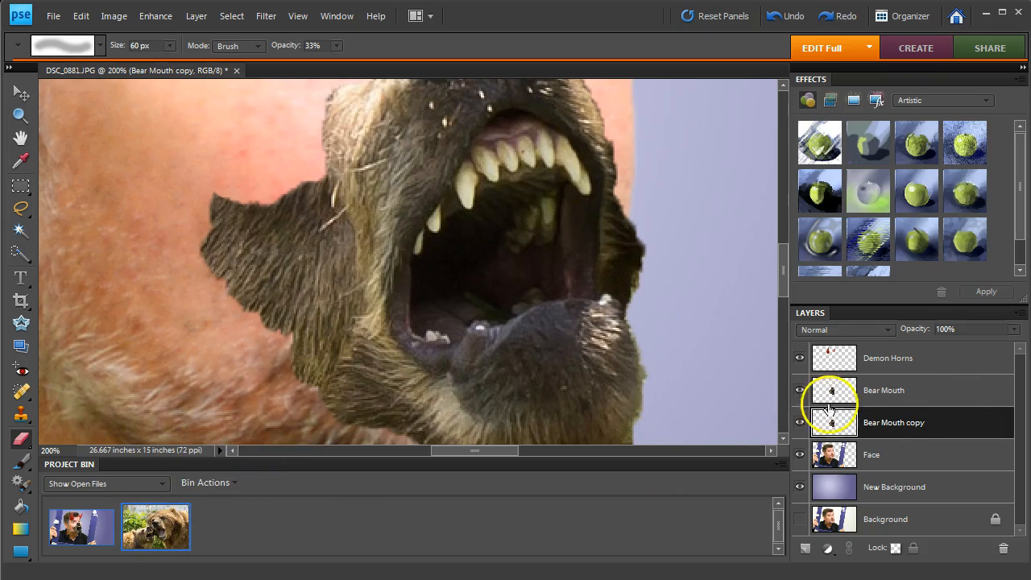
left_click(801, 429)
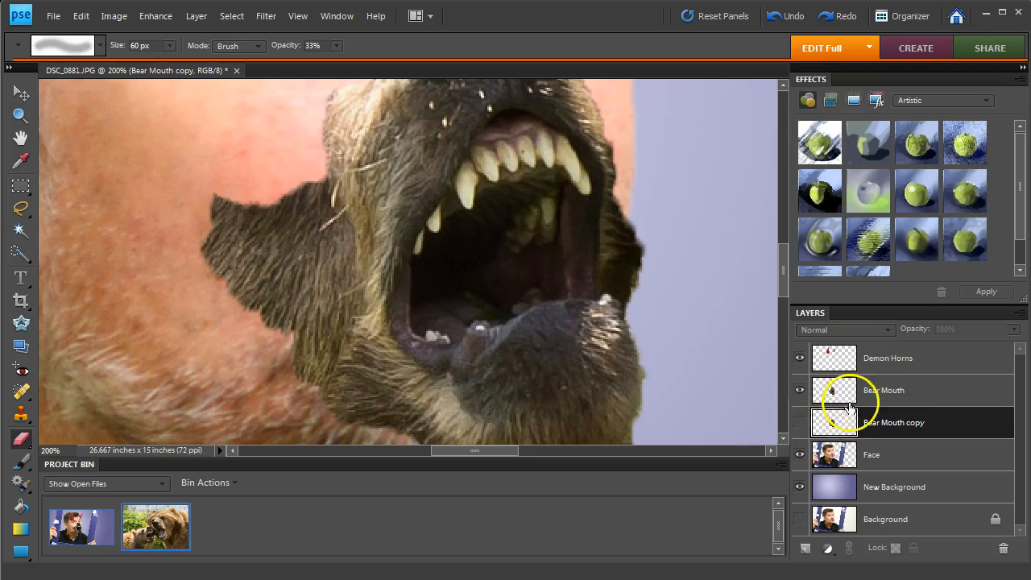
Erase along the cheek and lower-jaw fur edges of the Bear Mouth layer with the soft 60 px brush at 33% opacity.
left_click(910, 393)
mouse_move(225, 189)
left_mouse_down()
mouse_move(260, 269)
mouse_move(279, 389)
left_mouse_up()
left_click_drag(175, 258, 320, 398)
left_click_drag(101, 277, 279, 393)
left_click_drag(189, 274, 322, 356)
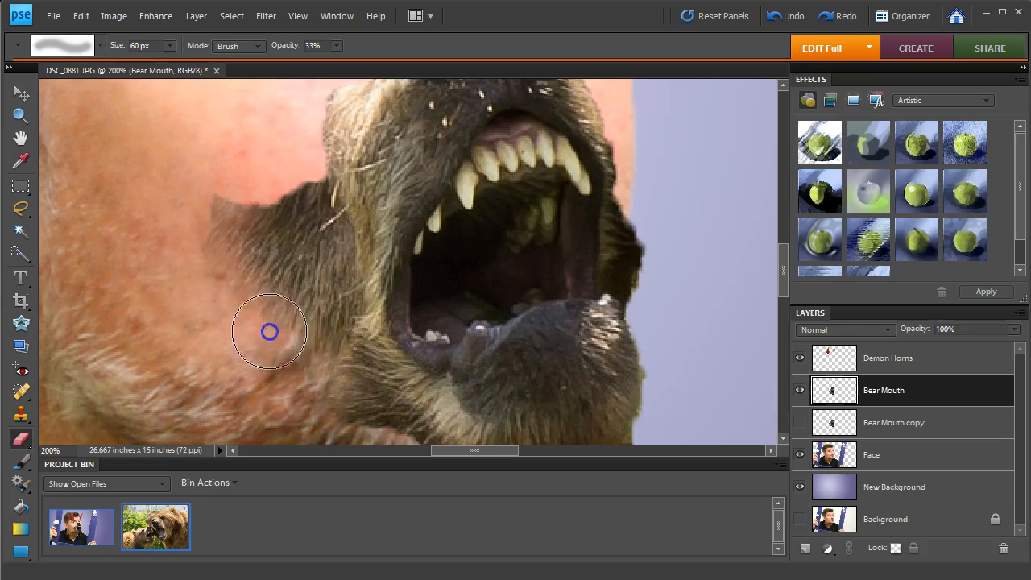
mouse_move(218, 177)
left_mouse_down()
mouse_move(253, 188)
mouse_move(288, 162)
mouse_move(291, 180)
mouse_move(300, 169)
mouse_move(260, 190)
mouse_move(321, 152)
mouse_move(233, 190)
mouse_move(292, 169)
mouse_move(195, 222)
mouse_move(338, 83)
mouse_move(271, 166)
mouse_move(196, 180)
mouse_move(288, 127)
mouse_move(200, 223)
left_mouse_up()
left_click_drag(291, 181, 223, 212)
left_click_drag(412, 348, 296, 223)
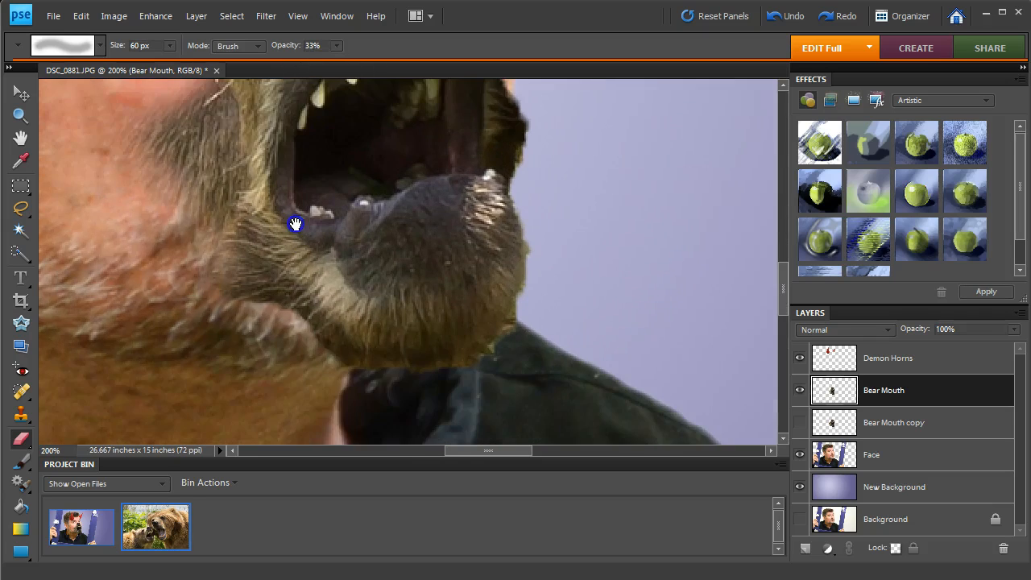
mouse_move(308, 352)
left_mouse_down()
mouse_move(319, 359)
mouse_move(298, 357)
mouse_move(303, 347)
left_mouse_up()
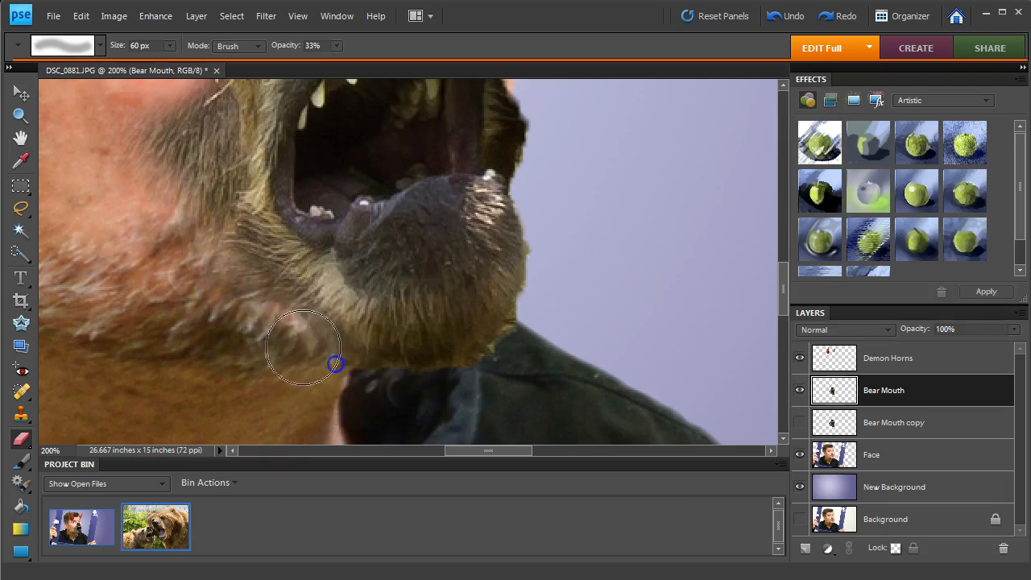
Reduce the Eraser to 35 px and soften the fur edge beside the bear's nose on the far cheek.
left_click_drag(601, 315, 612, 389)
mouse_move(563, 256)
left_mouse_down()
mouse_move(576, 294)
mouse_move(563, 296)
left_mouse_up()
mouse_move(574, 172)
left_mouse_down()
mouse_move(605, 348)
mouse_move(554, 303)
mouse_move(590, 368)
left_mouse_up()
left_click_drag(544, 268, 539, 260)
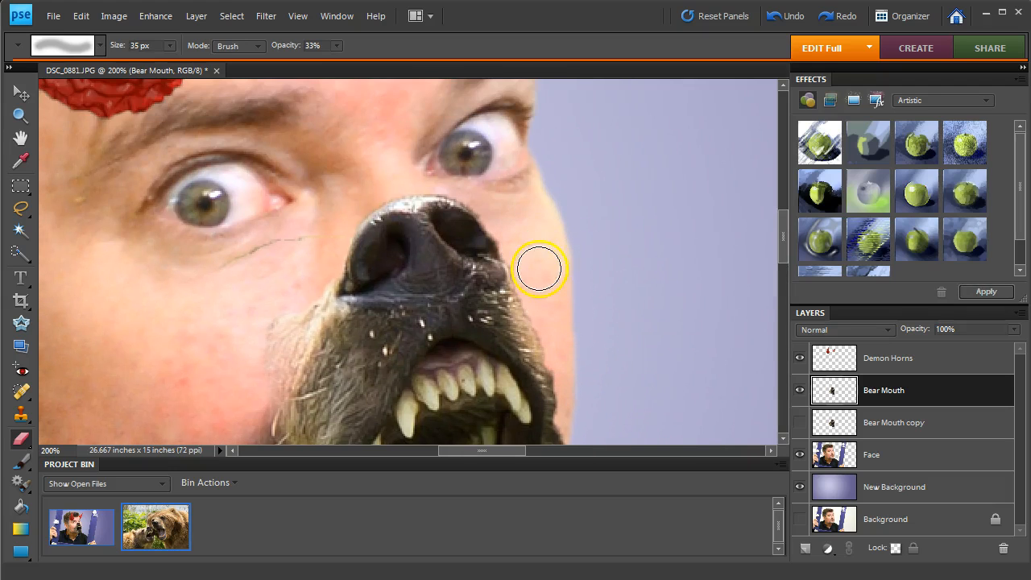
left_click_drag(526, 272, 586, 393)
left_click_drag(544, 334, 570, 419)
Trim the muzzle fur overhanging the background beside the open mouth, using a 20 px Eraser at 33% opacity.
mouse_move(510, 260)
left_mouse_down()
mouse_move(568, 398)
mouse_move(564, 313)
mouse_move(511, 172)
left_mouse_up()
left_click_drag(488, 233, 515, 347)
left_click_drag(474, 193, 504, 296)
mouse_move(473, 166)
left_mouse_down()
mouse_move(497, 258)
mouse_move(465, 145)
mouse_move(494, 307)
mouse_move(485, 287)
mouse_move(486, 236)
mouse_move(497, 329)
left_mouse_up()
left_click_drag(485, 234, 505, 346)
left_click_drag(494, 227, 510, 324)
left_click_drag(466, 165, 492, 290)
left_click_drag(485, 235, 507, 368)
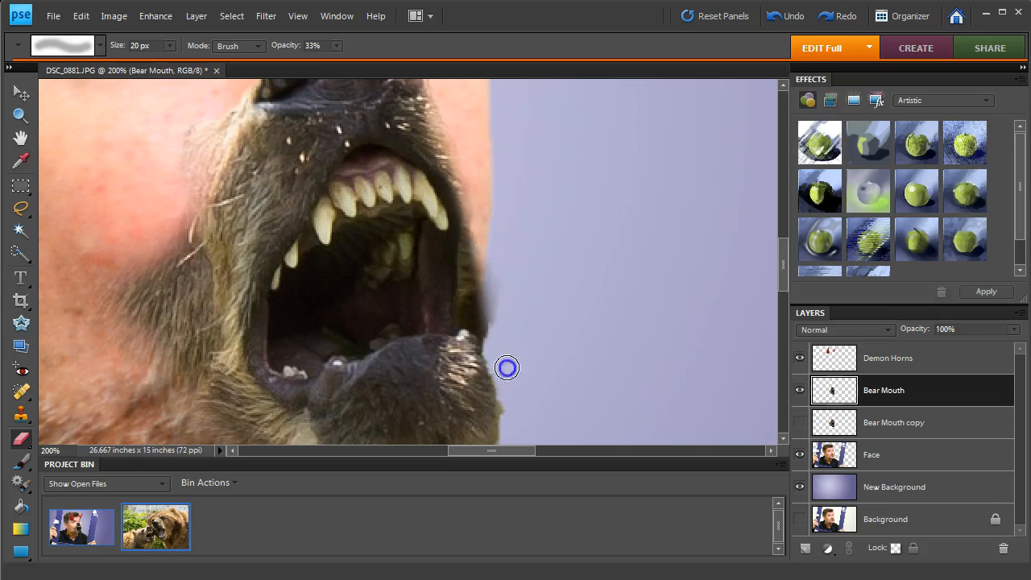
left_click_drag(502, 244, 493, 369)
left_click_drag(506, 329, 497, 359)
mouse_move(499, 295)
left_mouse_down()
mouse_move(493, 375)
mouse_move(503, 346)
left_mouse_up()
left_click_drag(495, 240, 491, 305)
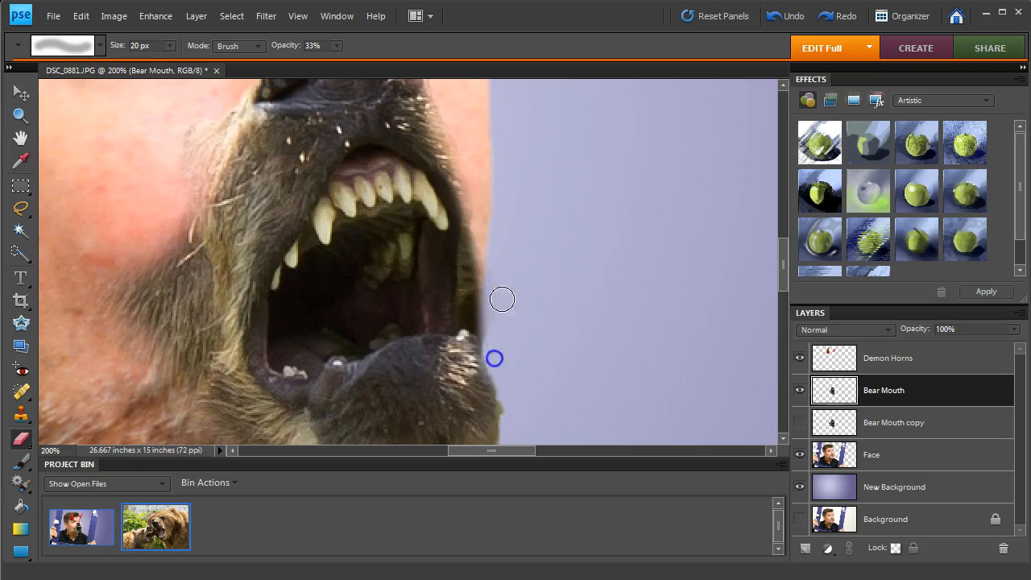
Fade the tip of the bear's cheek fur into the skin with the 20 px Eraser, and fit the whole image in view.
left_click_drag(483, 127, 550, 382)
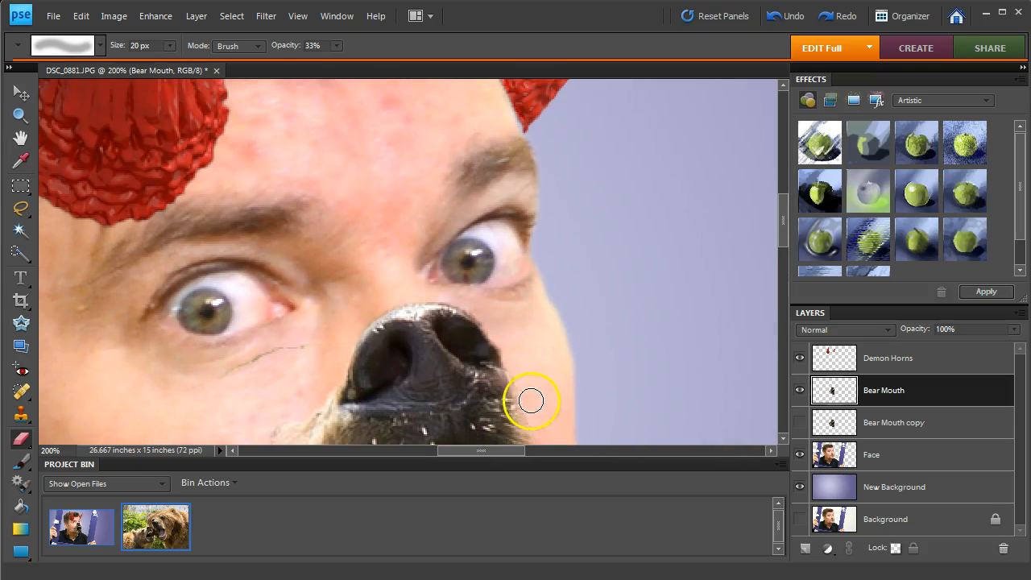
left_click_drag(435, 270, 541, 211)
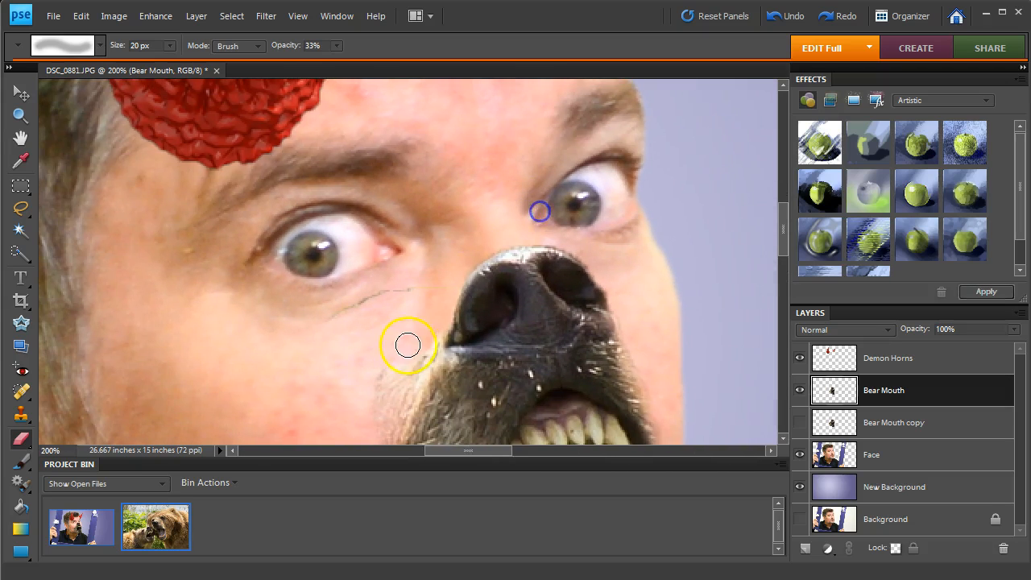
left_click_drag(437, 368, 388, 101)
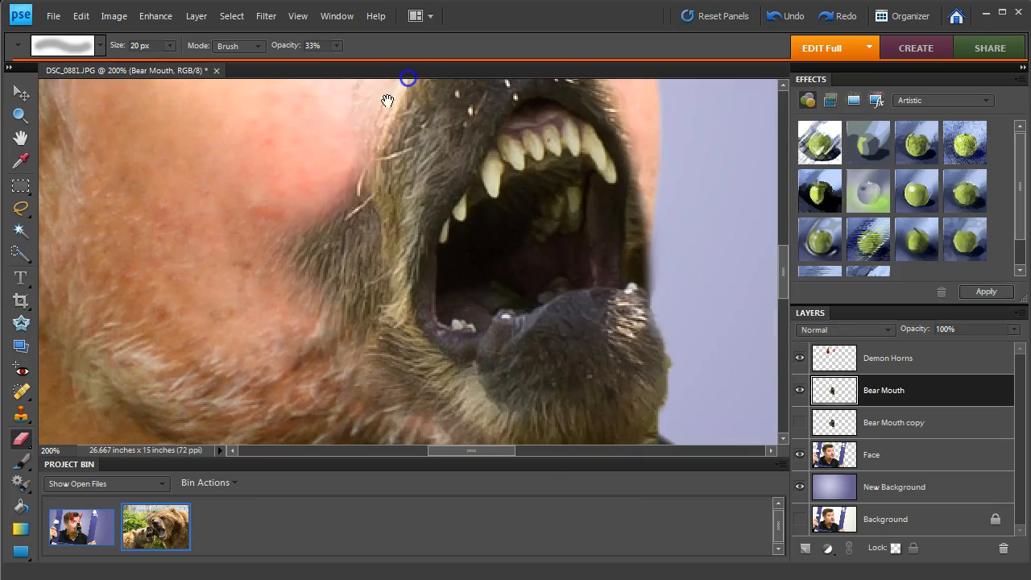
left_click_drag(354, 178, 258, 269)
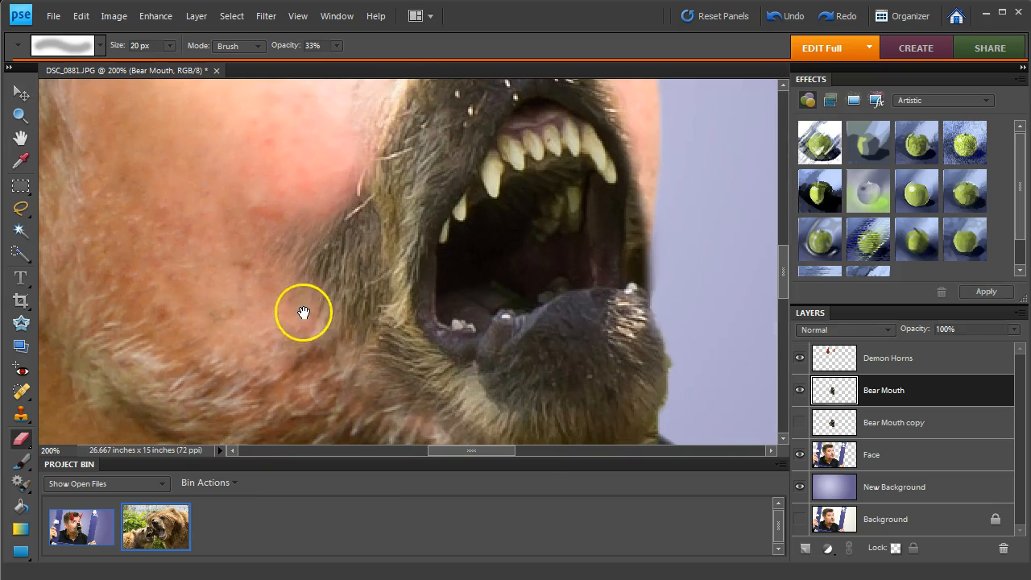
left_click_drag(304, 312, 338, 361)
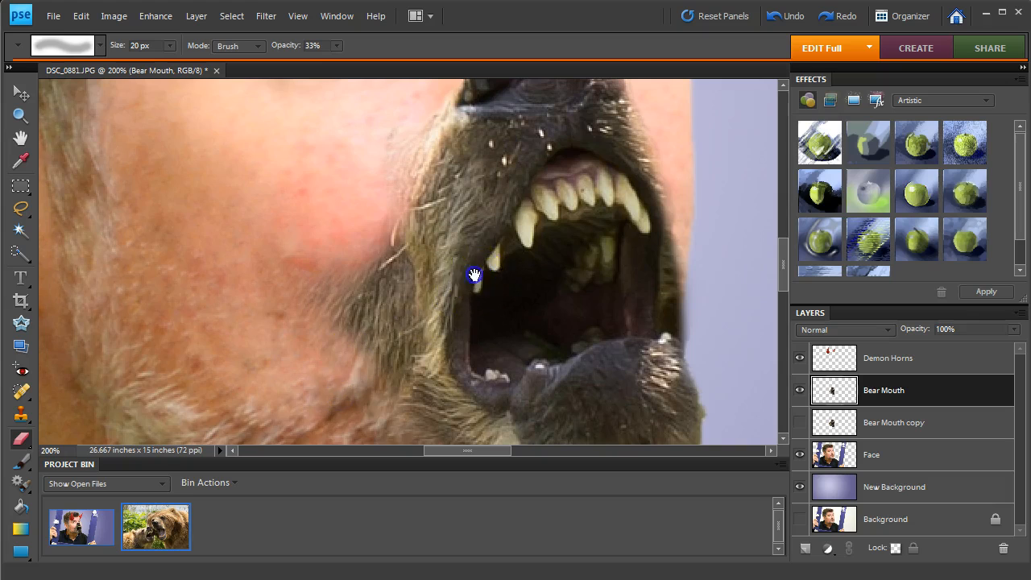
left_click_drag(474, 276, 354, 180)
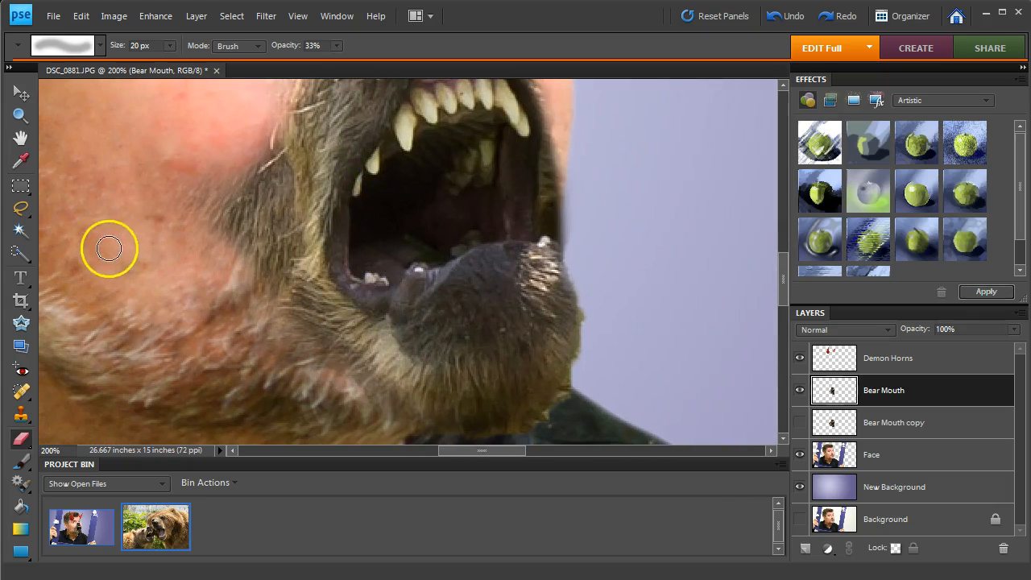
double_click(20, 138)
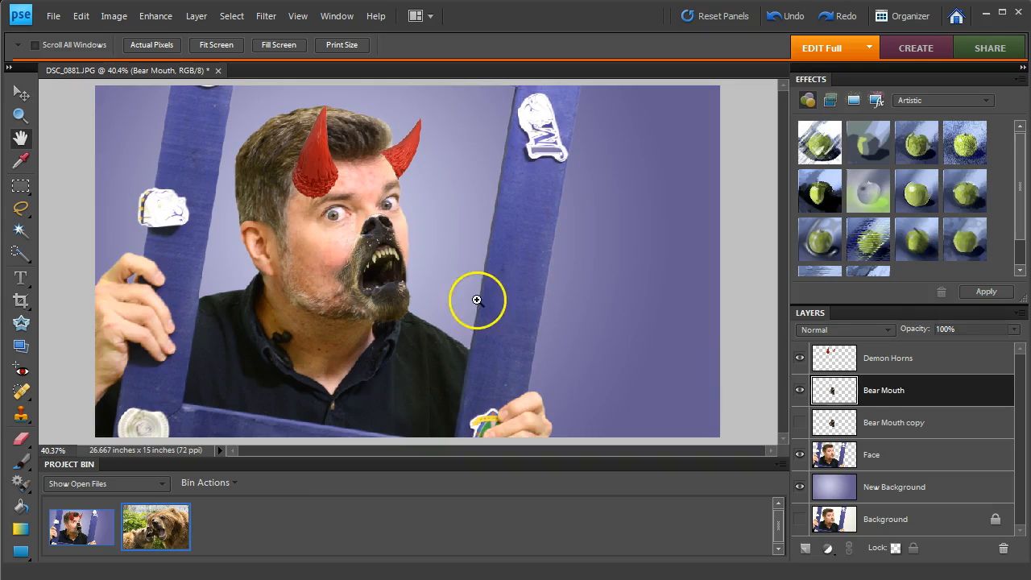
Rotate the Bear Mouth layer 6.7° clockwise with its proportions kept.
left_click(902, 397)
left_click(21, 93)
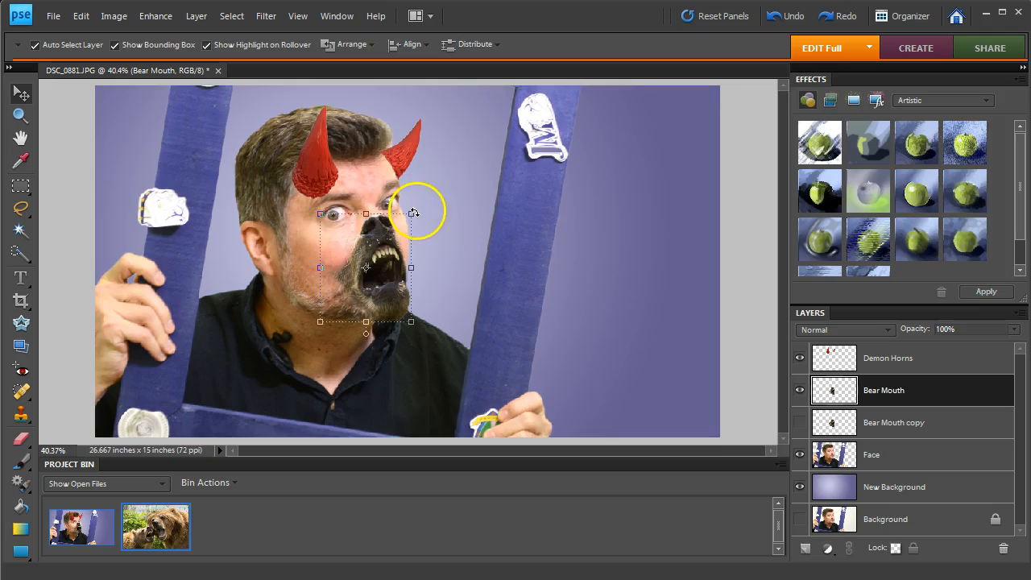
left_click_drag(418, 208, 428, 214)
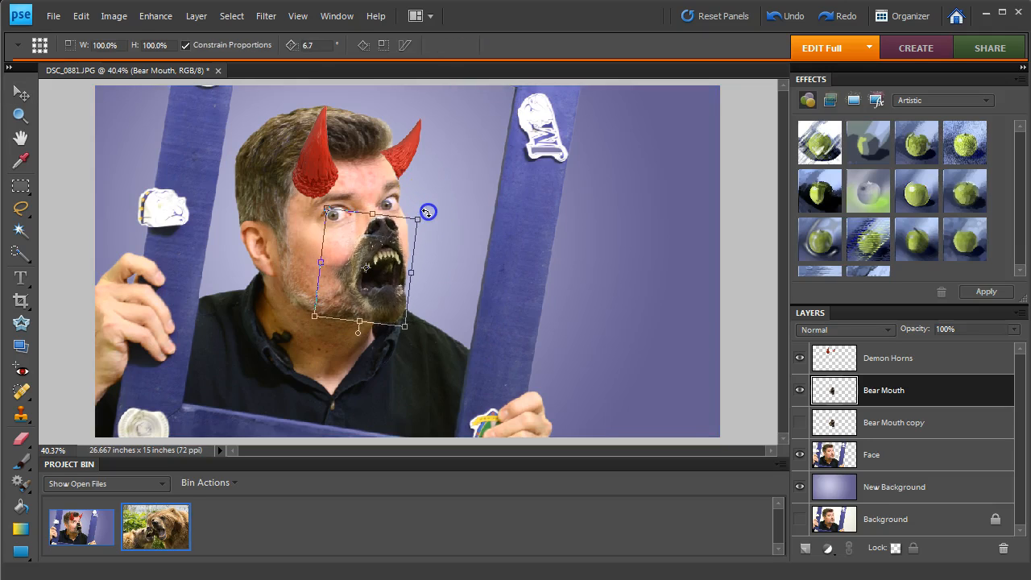
left_click_drag(427, 212, 426, 212)
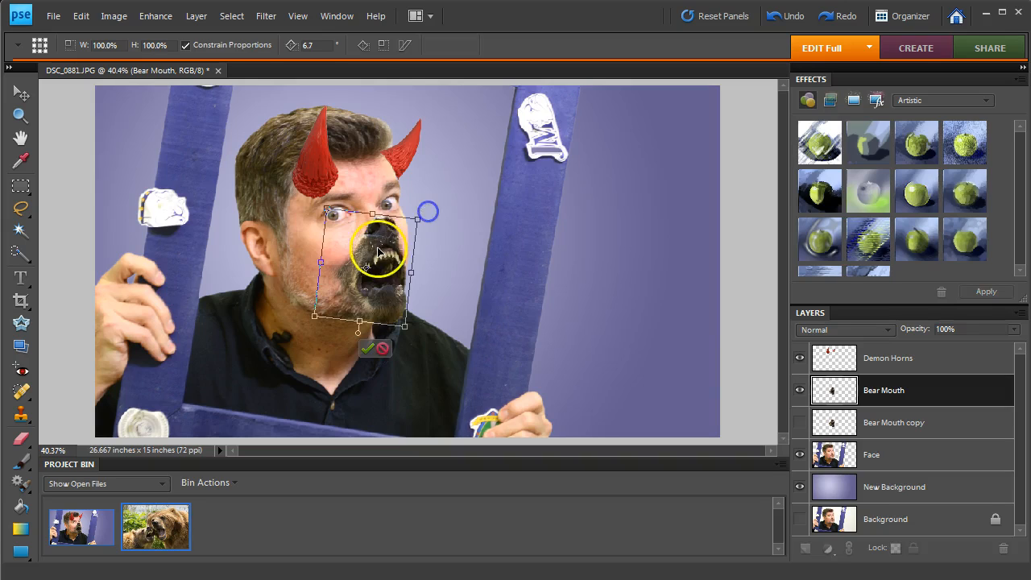
Shift the rotated muzzle slightly down on the face, nudge it into place, and apply the transformation.
left_click_drag(383, 269, 387, 275)
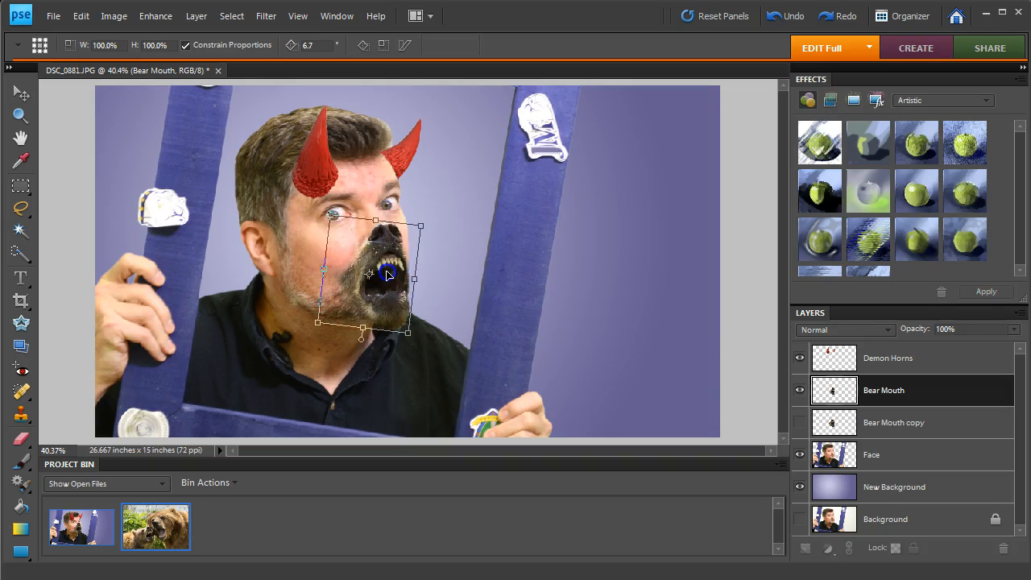
mouse_move(387, 275)
left_mouse_down()
mouse_move(379, 256)
mouse_move(383, 274)
left_mouse_up()
key("Left")
key("Left")
key("Left")
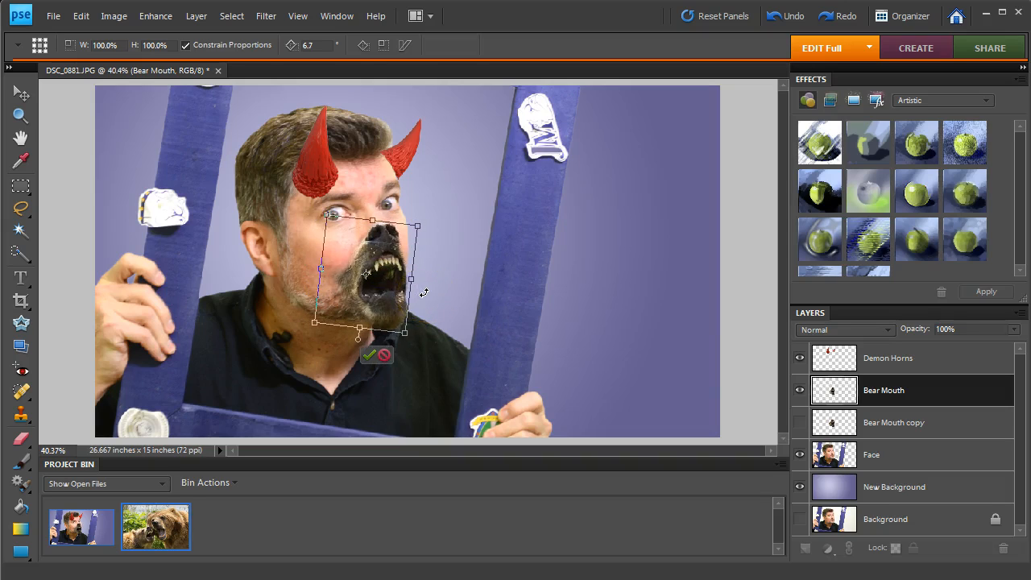
key("Up")
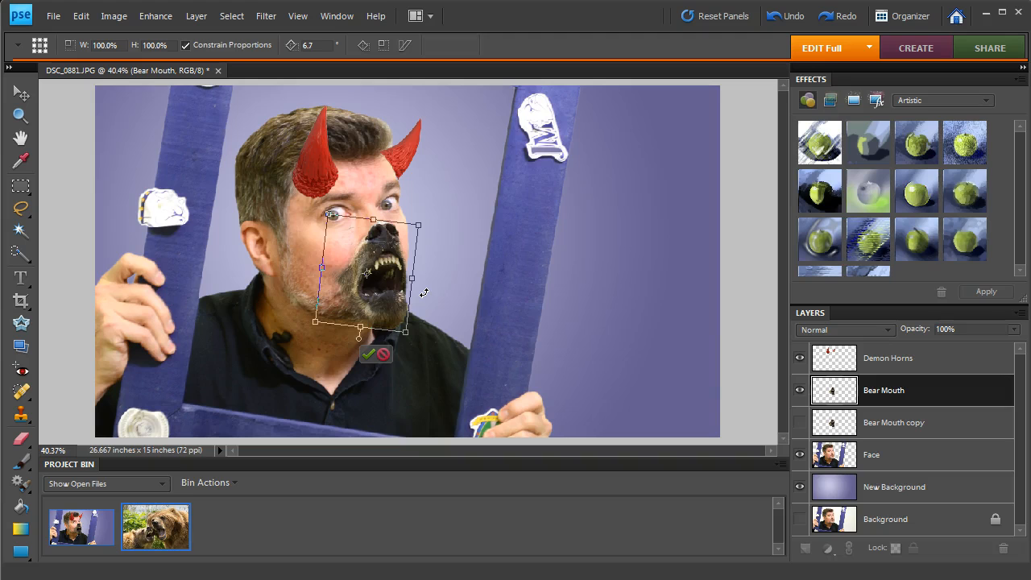
left_click(368, 355)
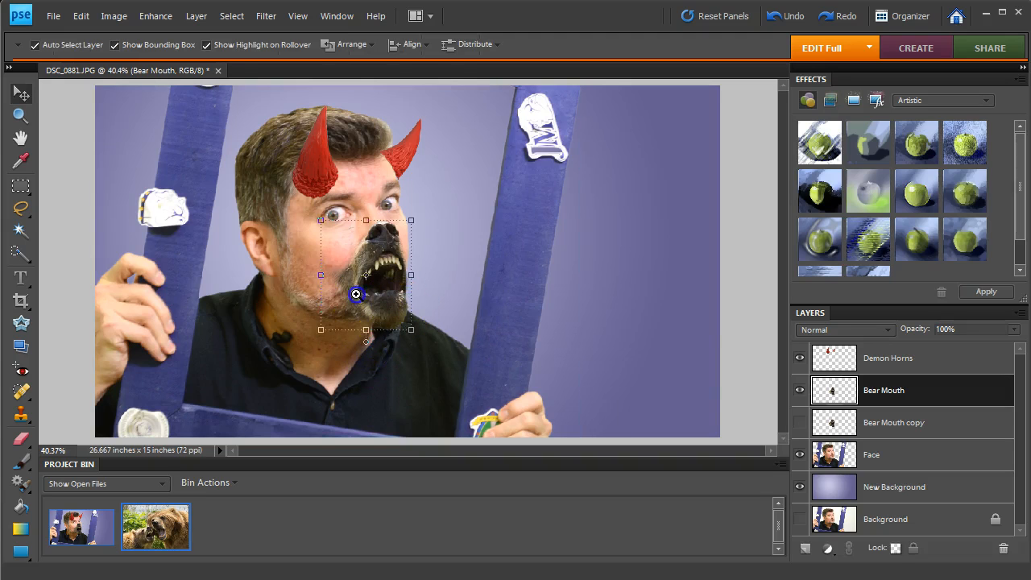
Set up the Eraser on the Demon Horns layer at 20 px and 60% opacity for work at the horn bases.
left_click(364, 251, "ctrl")
left_click(367, 250, "ctrl")
left_click_drag(338, 208, 360, 293)
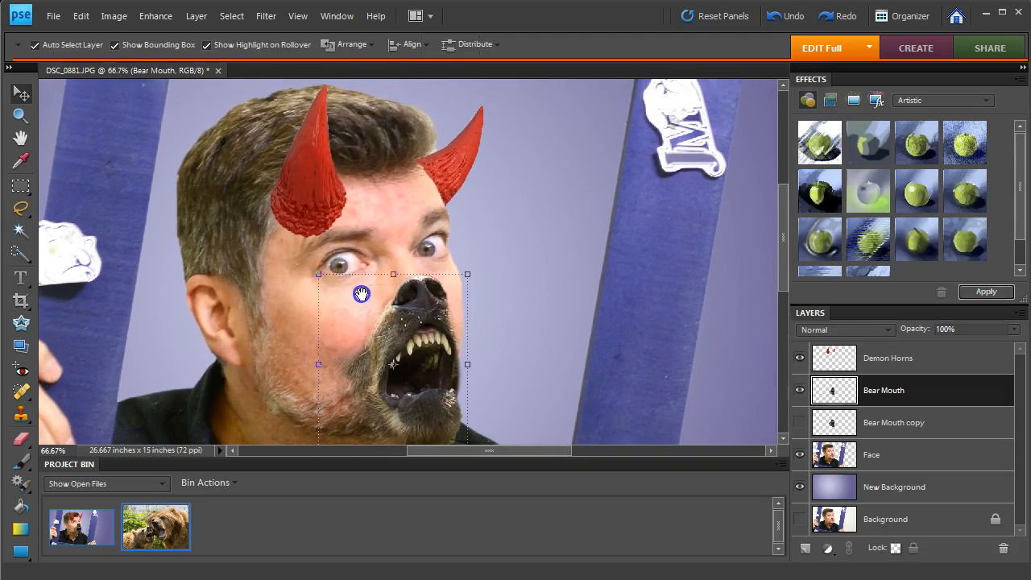
left_click(359, 235, "ctrl")
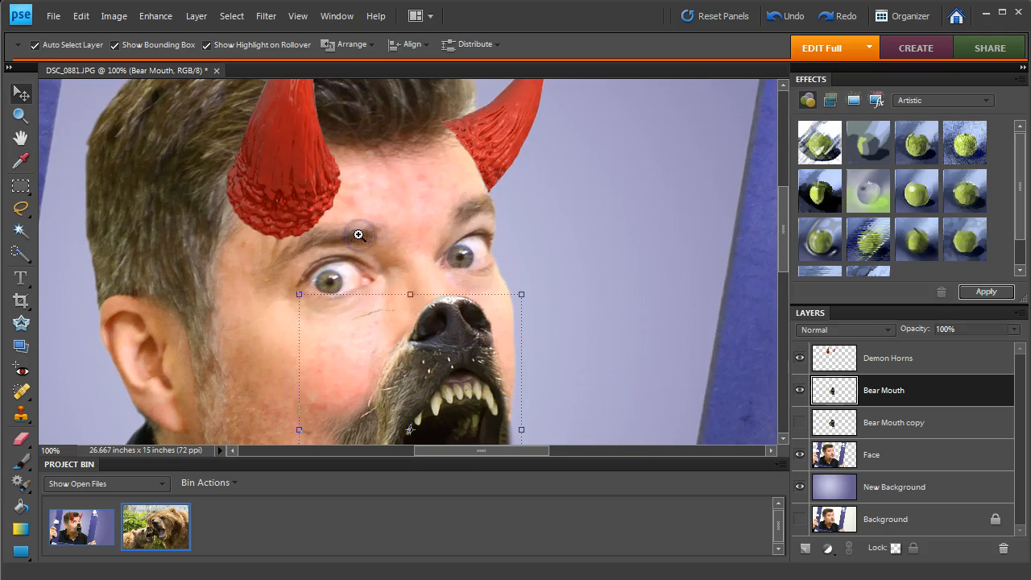
left_click(288, 240, "ctrl")
left_click(897, 354)
left_click_drag(409, 306, 479, 391)
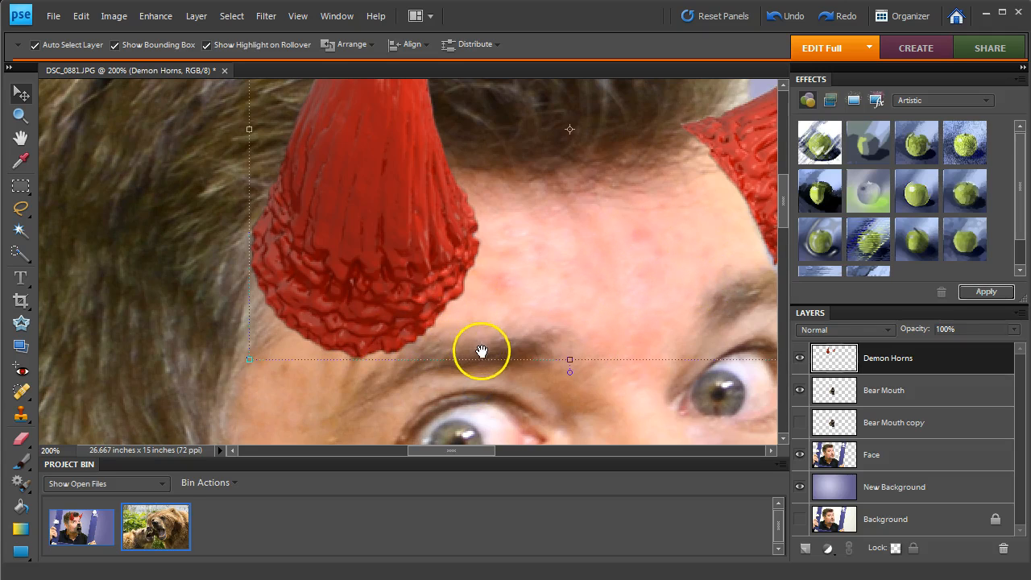
left_click_drag(687, 305, 510, 335)
left_click(880, 364)
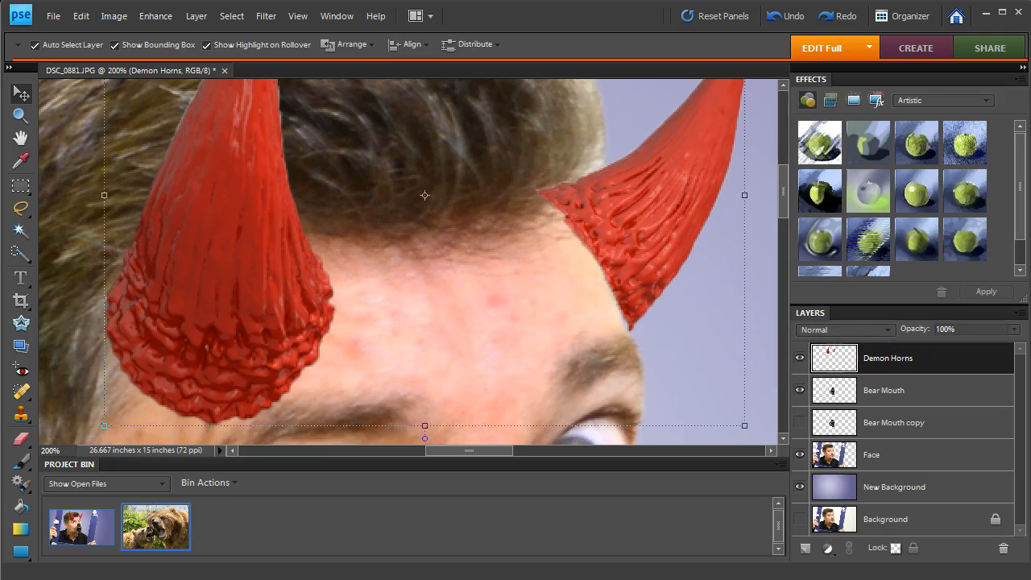
left_click(21, 437)
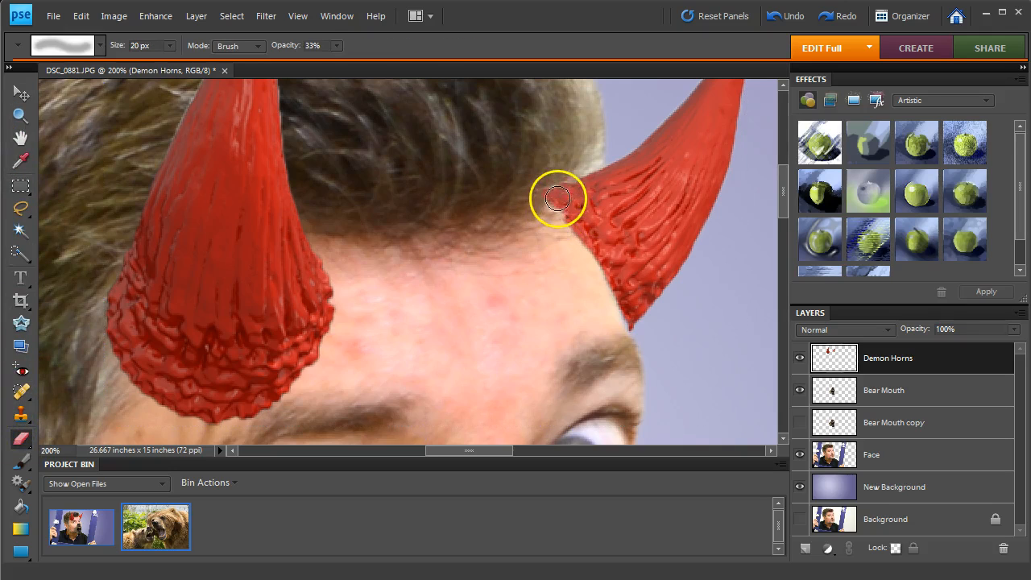
type("6")
Erase along the far horn's base at the hairline and the near horn's outer base edge at 60% opacity.
left_click_drag(559, 177, 528, 201)
left_click_drag(568, 149, 540, 208)
mouse_move(585, 126)
left_mouse_down()
mouse_move(524, 212)
mouse_move(562, 186)
mouse_move(563, 241)
left_mouse_up()
left_click_drag(567, 169, 594, 169)
mouse_move(475, 299)
left_mouse_down()
mouse_move(610, 200)
mouse_move(679, 233)
left_mouse_up()
mouse_move(336, 237)
left_mouse_down()
mouse_move(314, 265)
mouse_move(301, 253)
mouse_move(312, 235)
mouse_move(306, 220)
mouse_move(294, 292)
mouse_move(283, 281)
left_mouse_up()
Examine the horns, eyes and muzzle up close, and review the whole composite fitted on screen.
left_click_drag(572, 298, 400, 193)
left_click_drag(563, 230, 488, 173)
left_click_drag(522, 266, 580, 267)
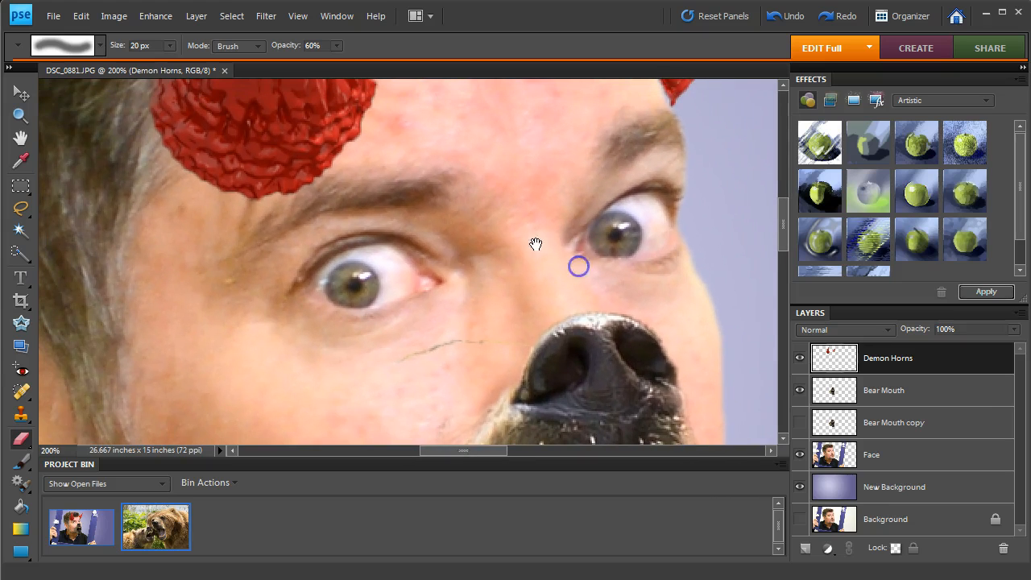
left_click_drag(534, 240, 553, 322)
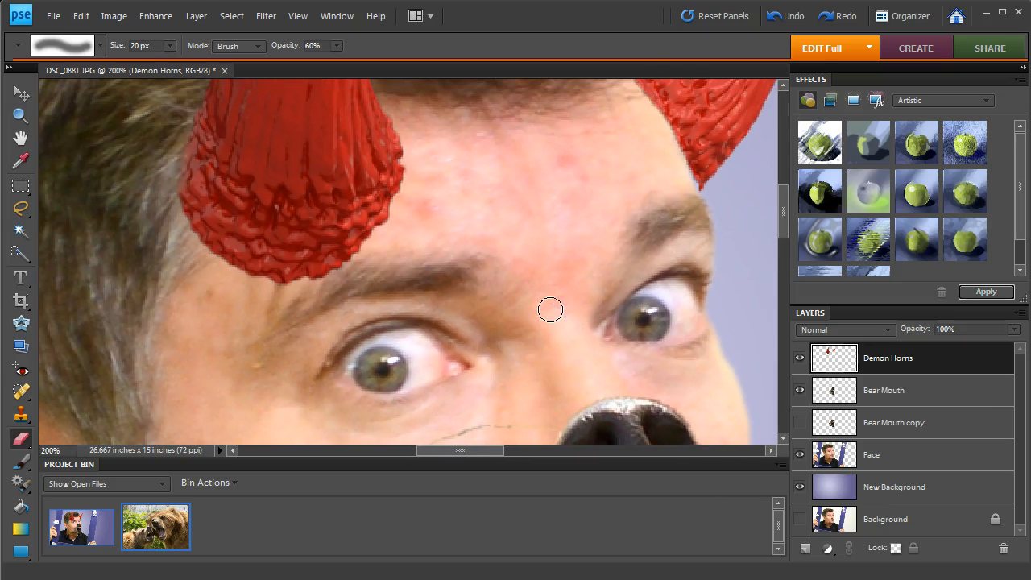
left_click(20, 137)
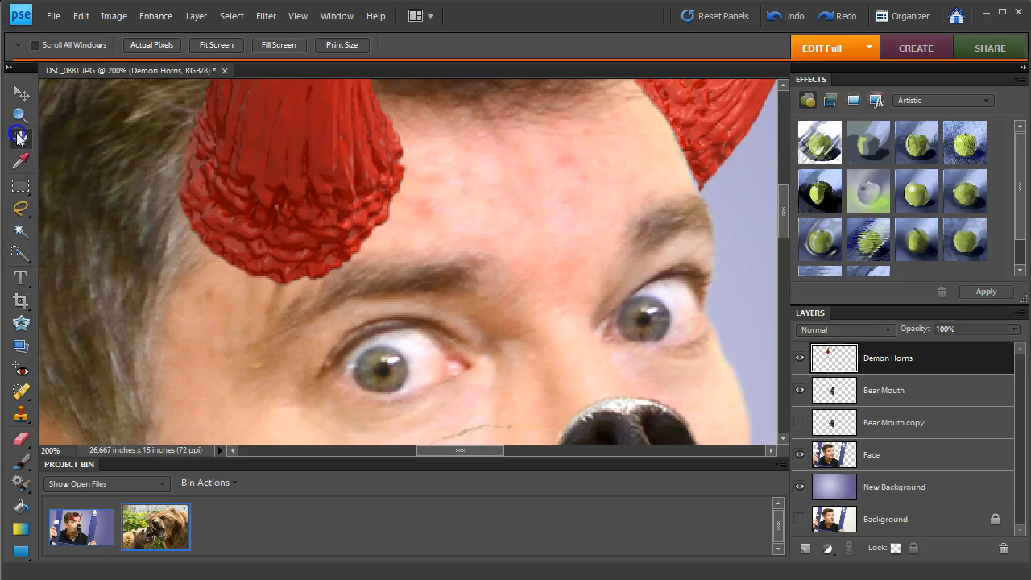
double_click(20, 137)
left_click(796, 362)
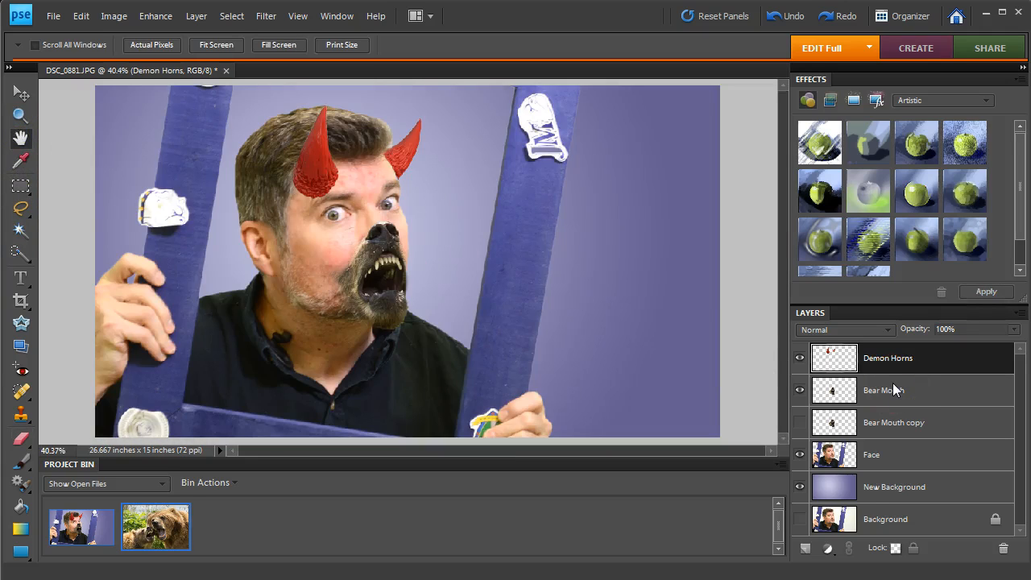